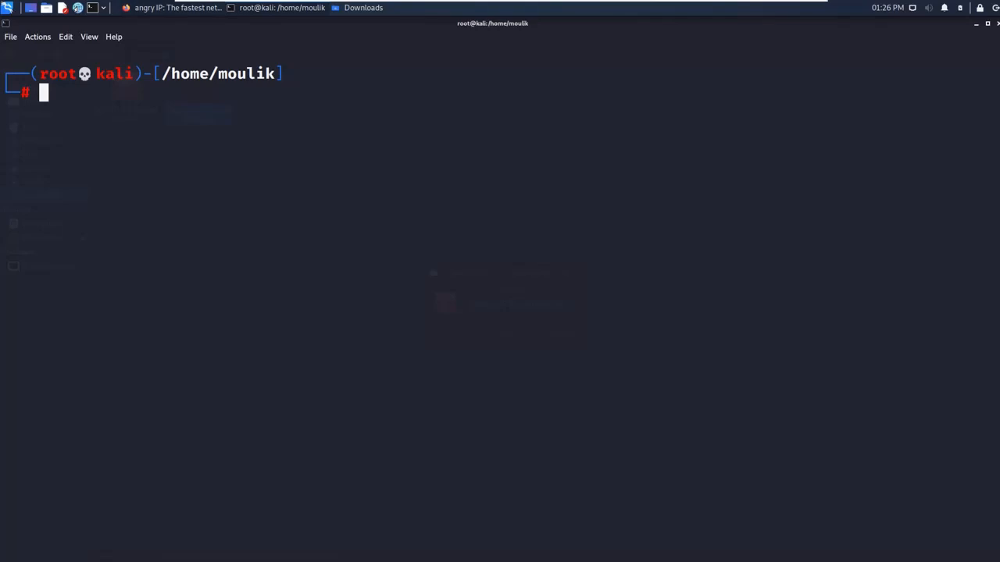
Step: Switch to Firefox and review the introduction, disadvantage and developer sections of the angry IP article
key(alt+Tab)
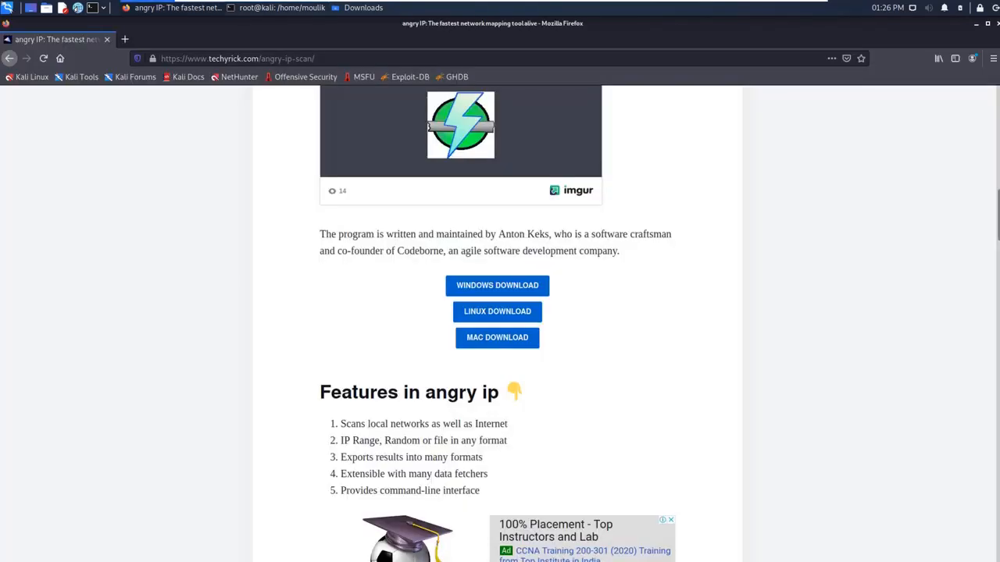
scroll(428, 230, up, 2)
scroll(428, 231, up, 4)
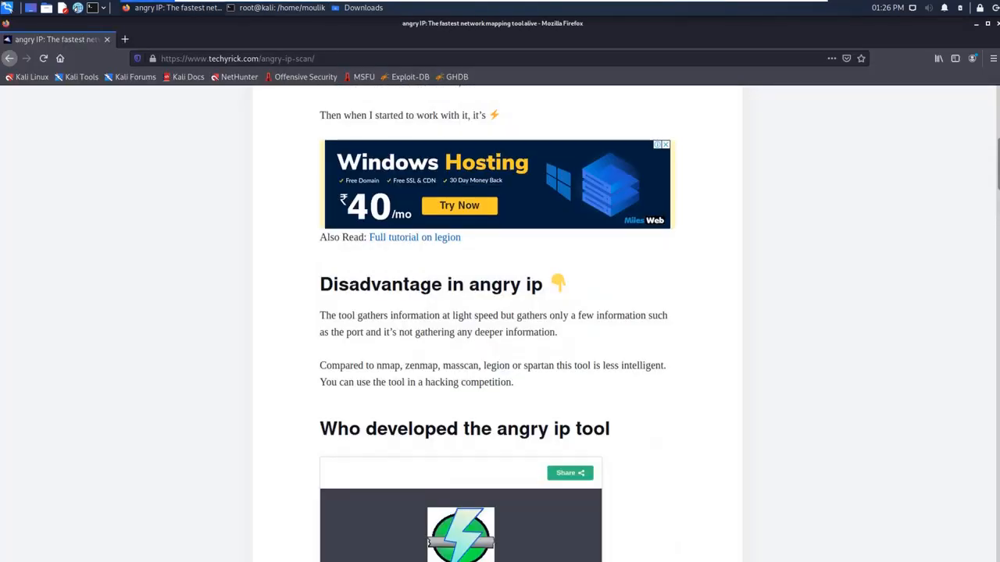
scroll(496, 324, up, 5)
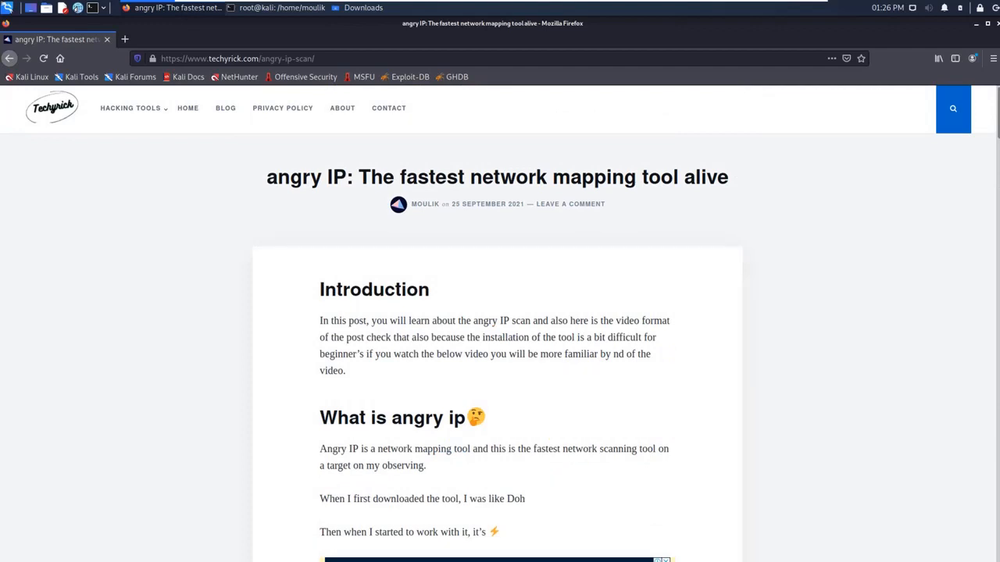
scroll(497, 324, down, 5)
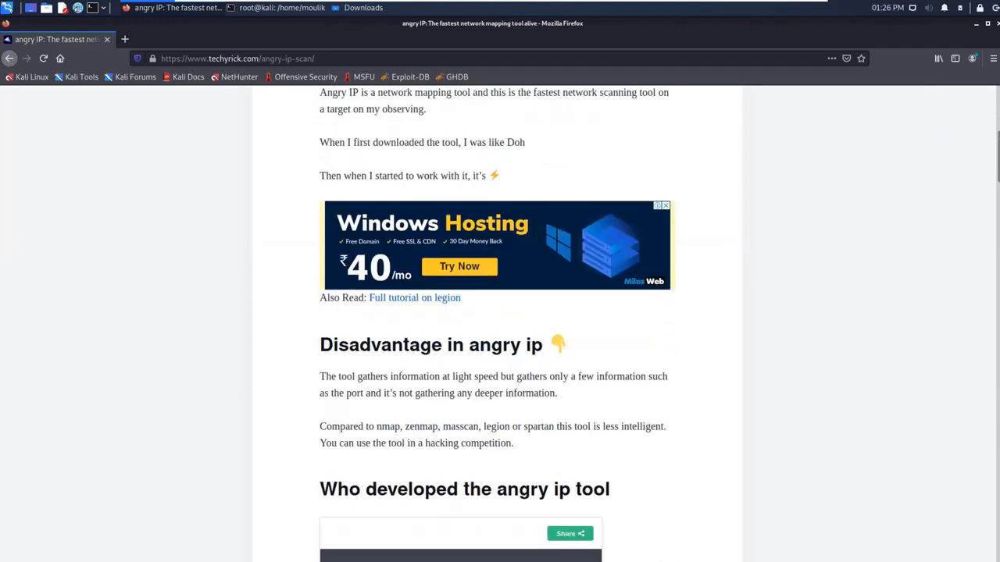
scroll(497, 324, down, 5)
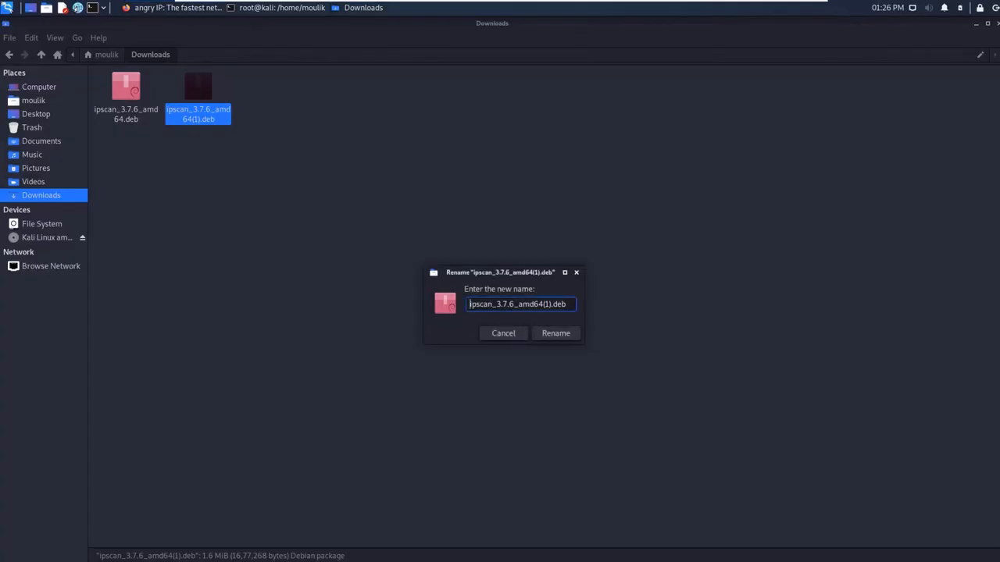
Step: Cancel renaming ipscan_3.7.6_amd64(1).deb in the Downloads folder and clear the file selection
key(Escape)
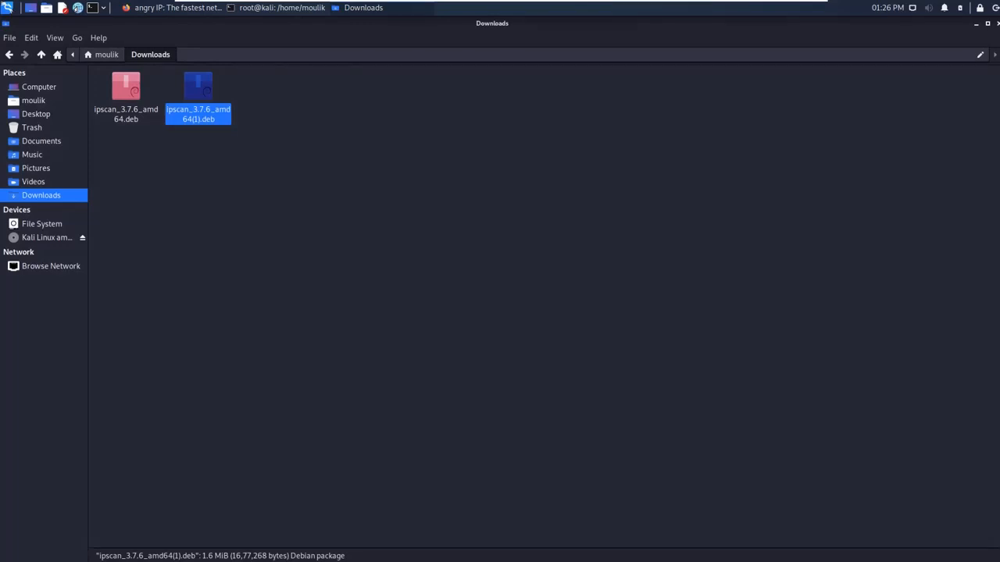
key(Escape)
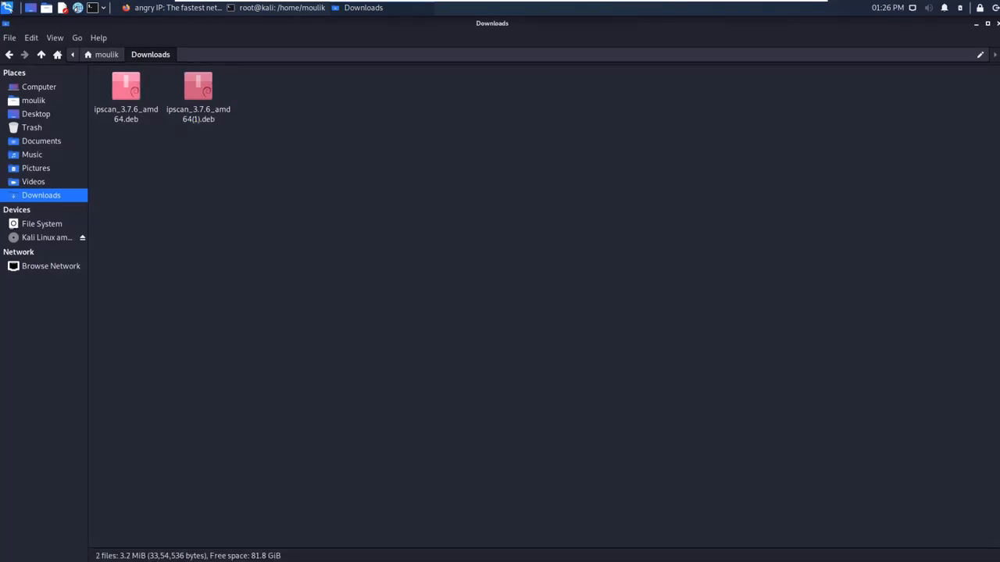
mouse_move(198, 88)
mouse_down()
mouse_move(274, 105)
mouse_move(223, 103)
mouse_move(199, 90)
mouse_up()
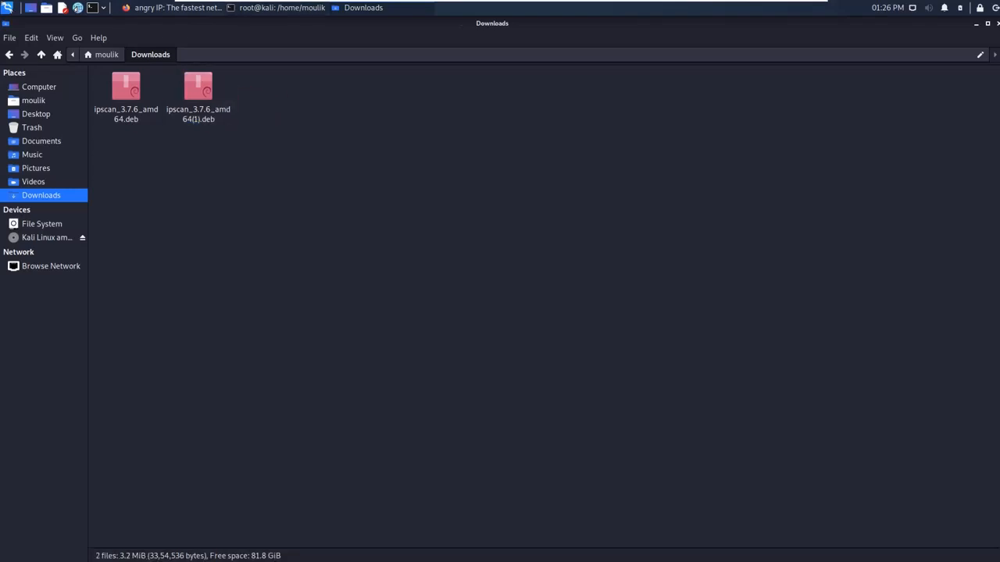
Step: Begin a dpkg -i command in the terminal and copy the full name of ipscan_3.7.6_amd64(1).deb from its file properties in Downloads
key(alt+Tab)
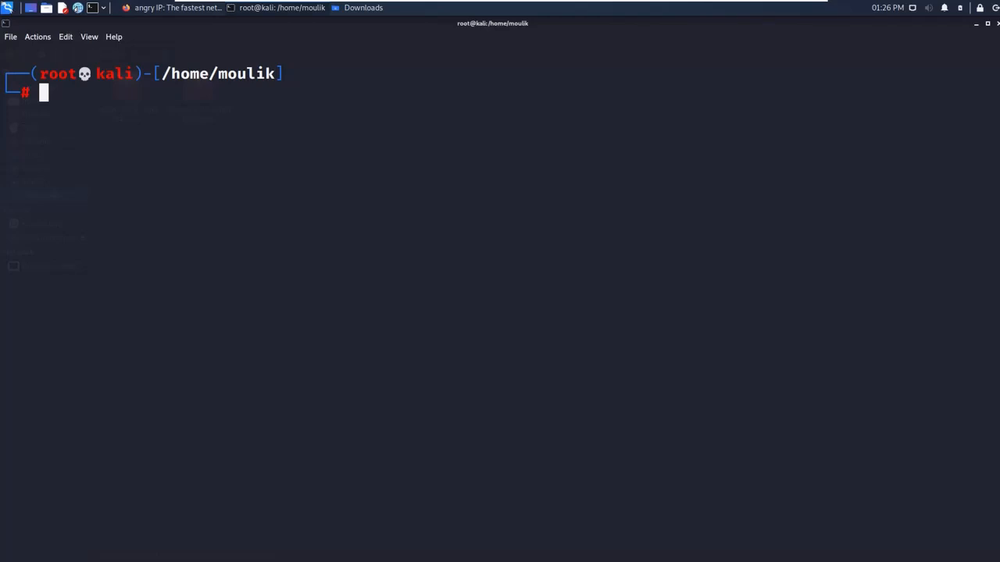
text(dpkg -i)
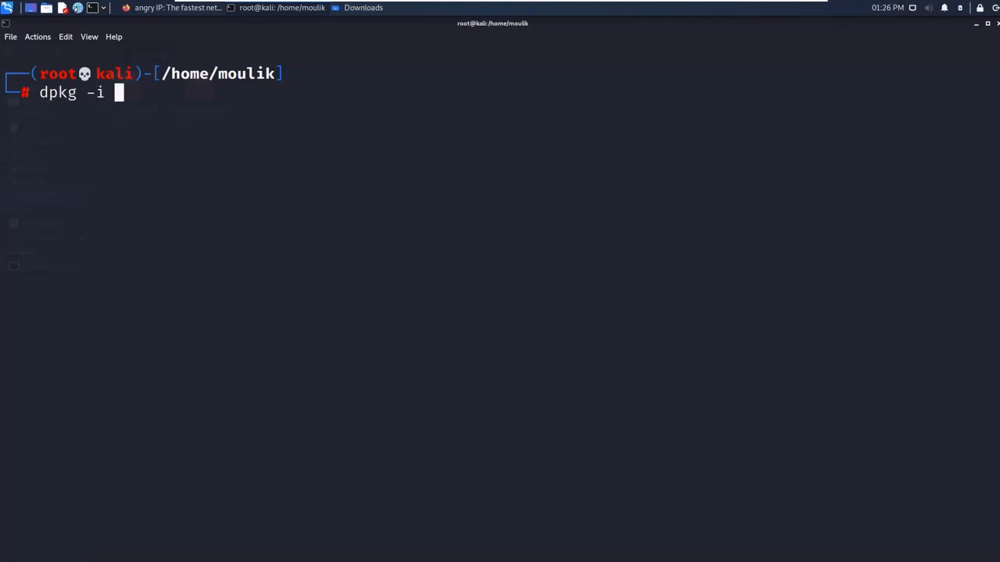
click(363, 8)
click(195, 92)
right_click(193, 97)
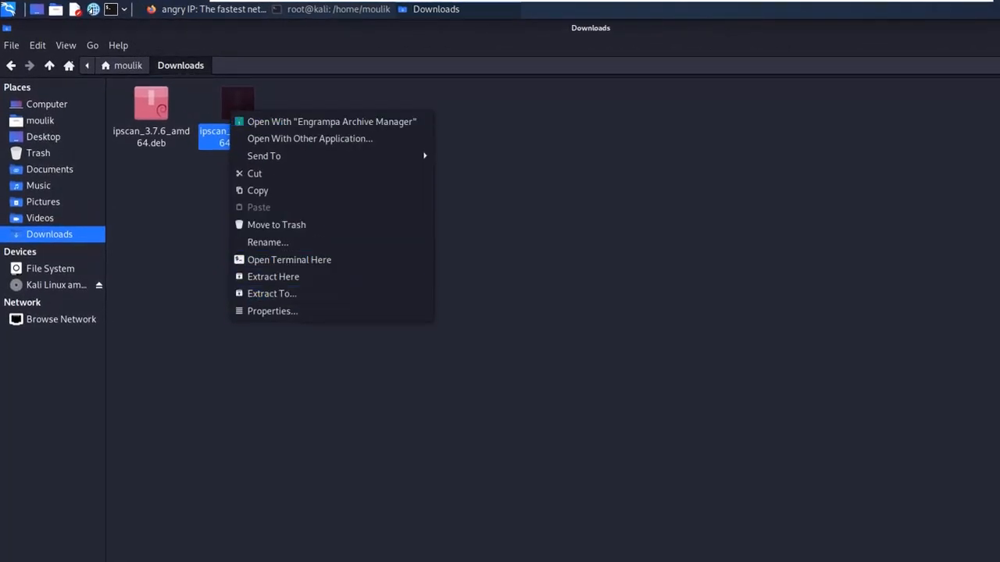
click(272, 311)
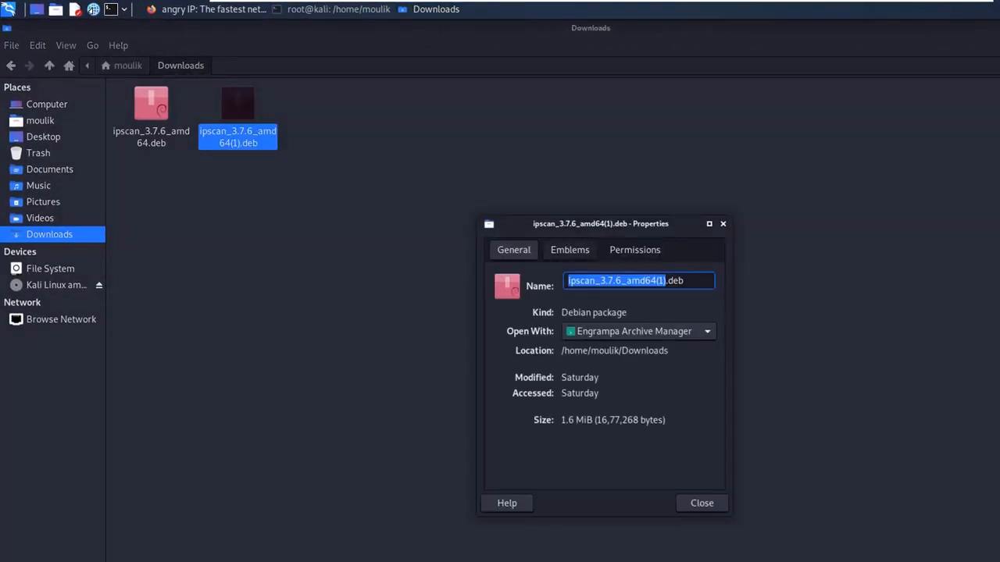
key(End)
key(shift+Home)
key(ctrl+c)
right_click(603, 286)
click(624, 312)
key(Escape)
Step: Try to install the package by running dpkg -i ipscan_3.7.6_amd64(1).deb in the root terminal
key(alt+Tab)
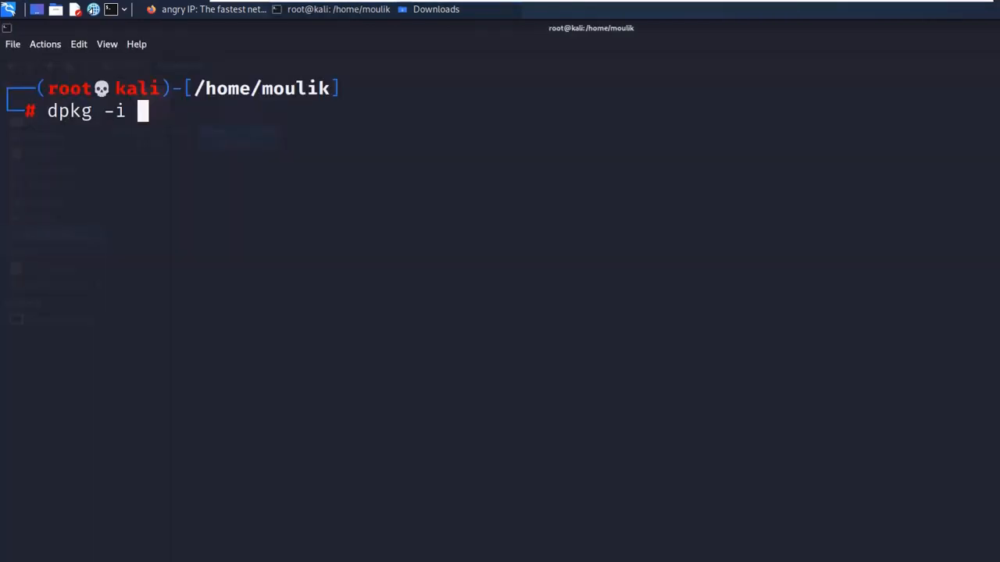
right_click(215, 116)
key(Escape)
right_click(218, 117)
click(268, 138)
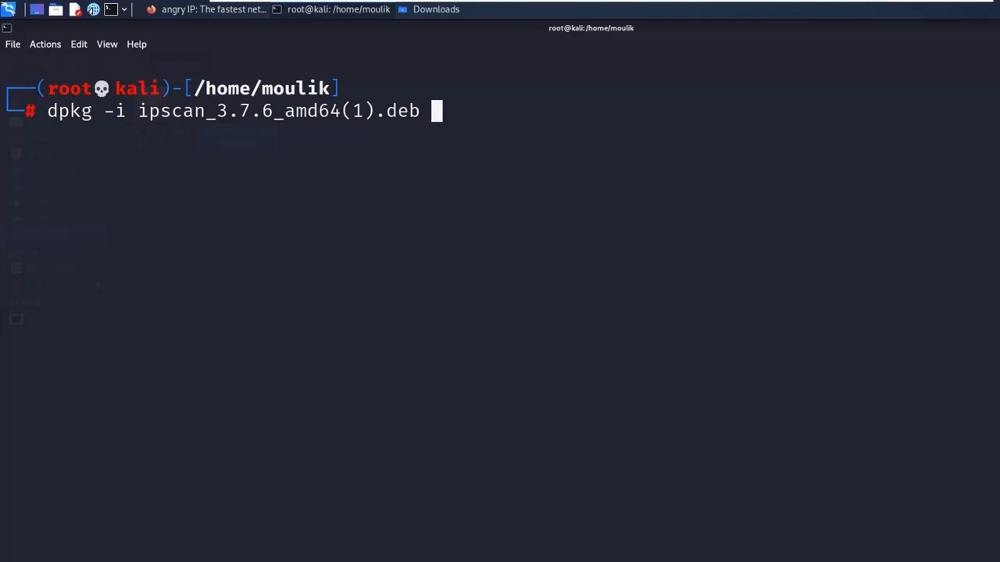
key(Return)
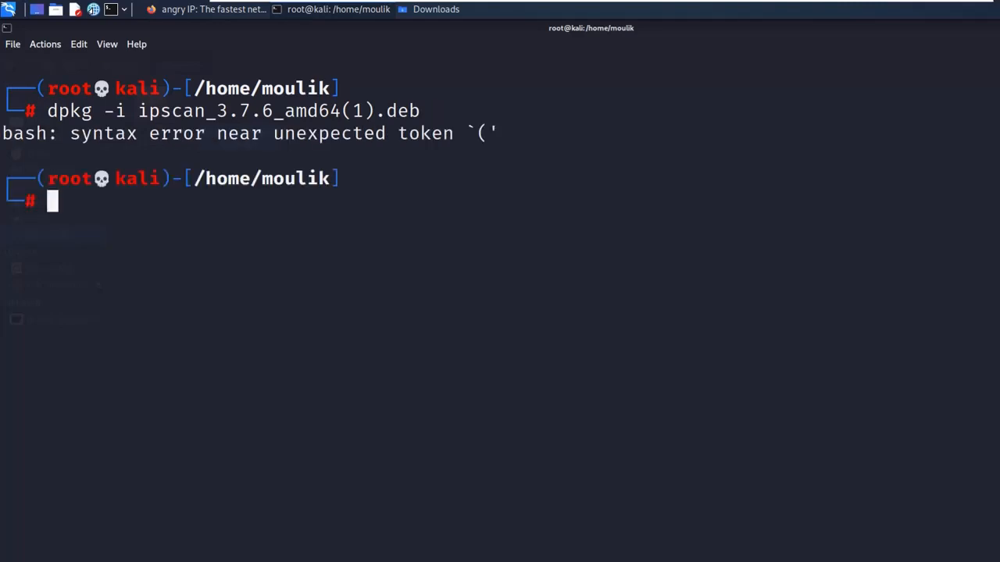
key(Up)
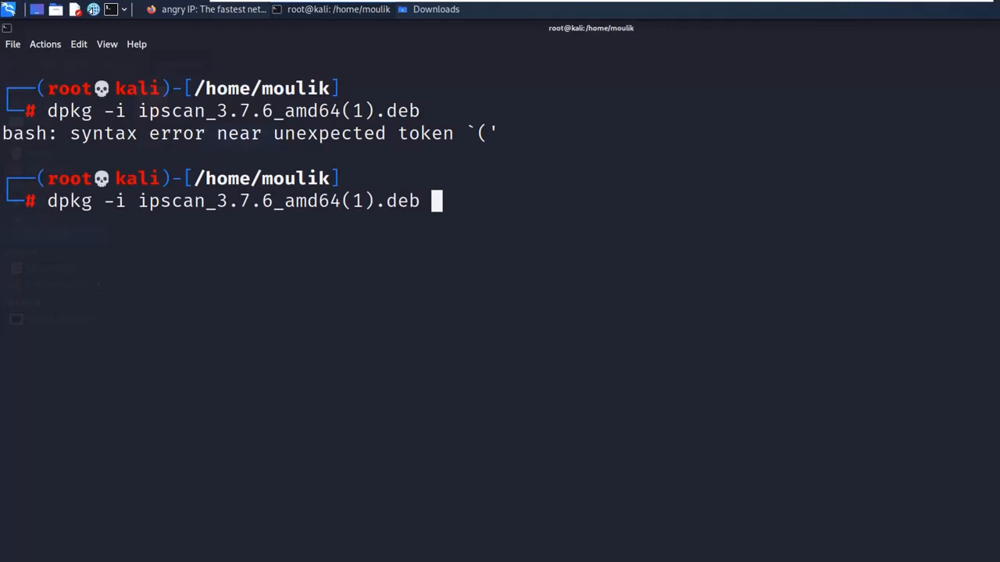
key(BackSpace)
key(BackSpace)
key(BackSpace)
key(BackSpace)
key(BackSpace)
key(BackSpace)
key(BackSpace)
key(BackSpace)
key(BackSpace)
key(BackSpace)
key(BackSpace)
key(BackSpace)
key(BackSpace)
key(BackSpace)
key(BackSpace)
key(BackSpace)
key(BackSpace)
key(BackSpace)
key(BackSpace)
key(BackSpace)
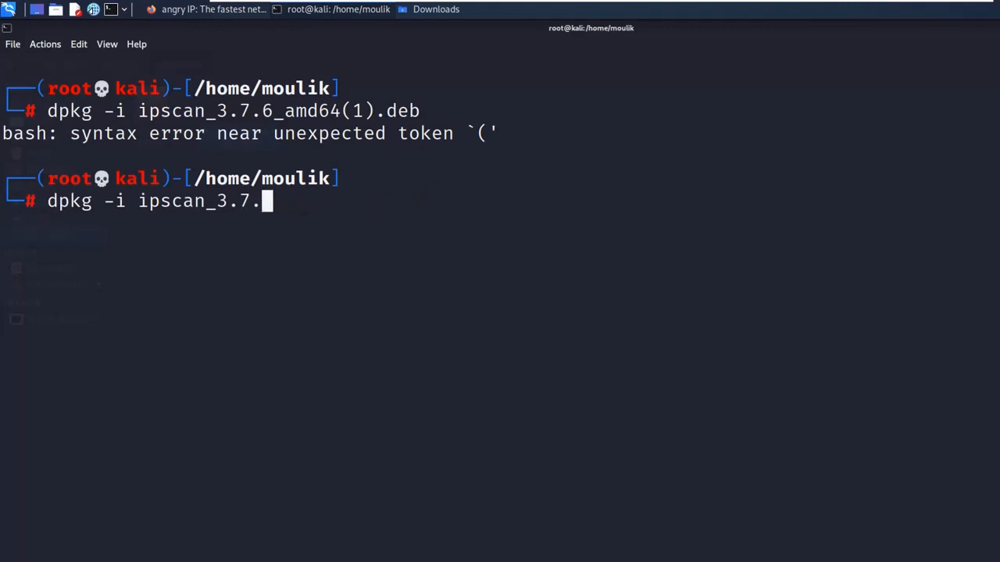
key(BackSpace)
key(BackSpace)
key(BackSpace)
key(BackSpace)
key(BackSpace)
key(BackSpace)
key(BackSpace)
key(BackSpace)
key(BackSpace)
key(BackSpace)
key(BackSpace)
key(BackSpace)
key(BackSpace)
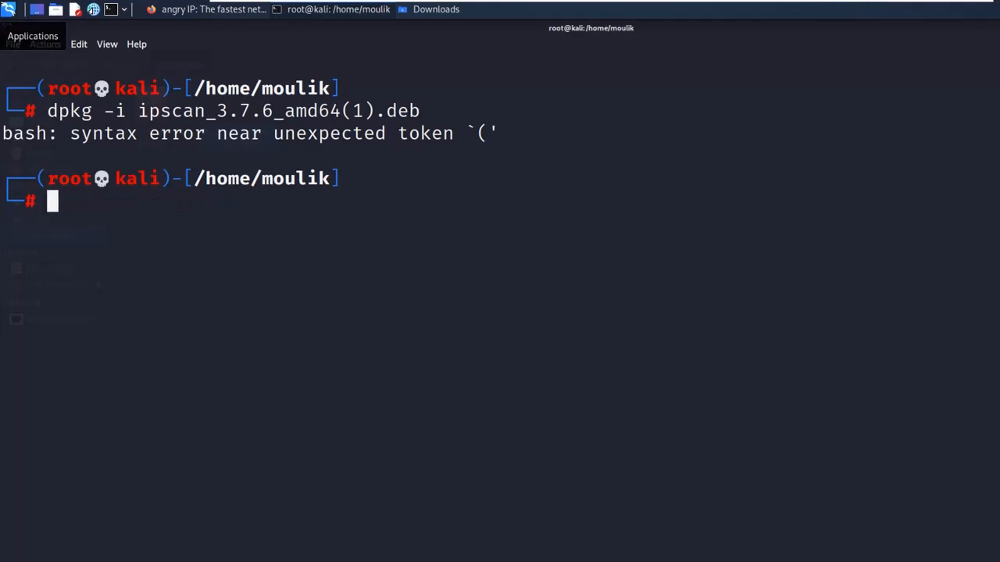
Step: Search the installed applications for "angry" and close the search
click(8, 9)
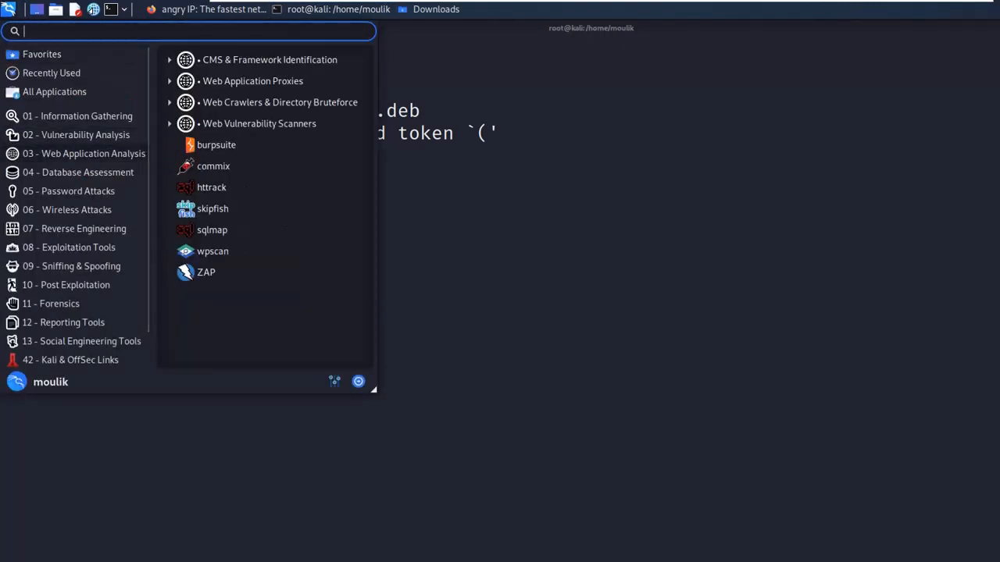
text(angry)
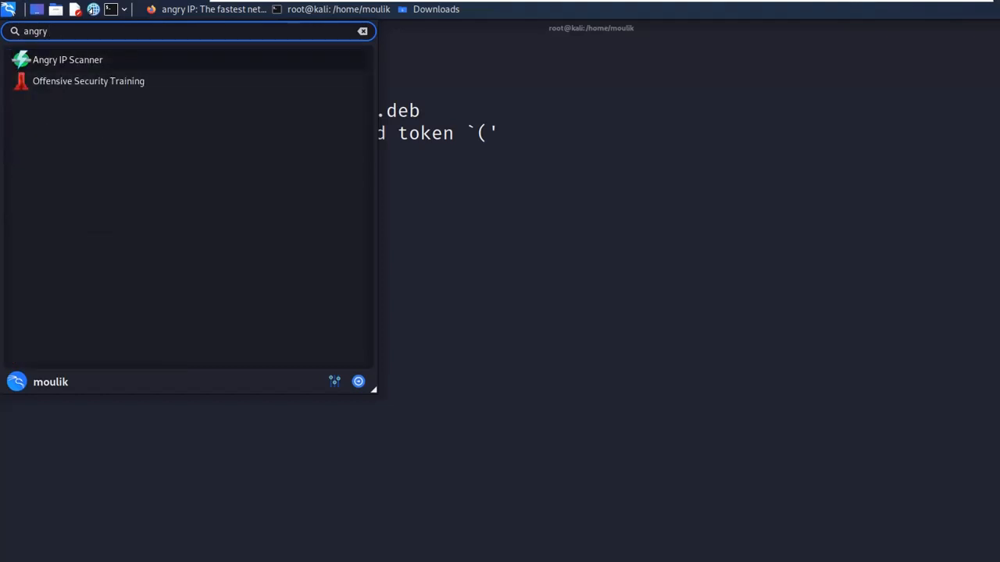
key(Escape)
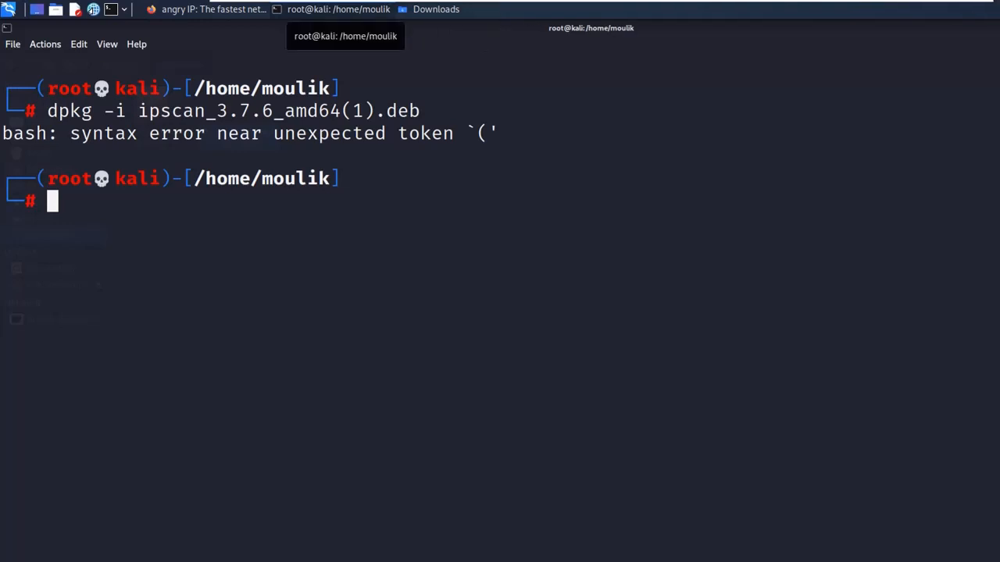
Step: Read the features, installation and usage sections of the angry IP article in Firefox, and close its page
click(337, 10)
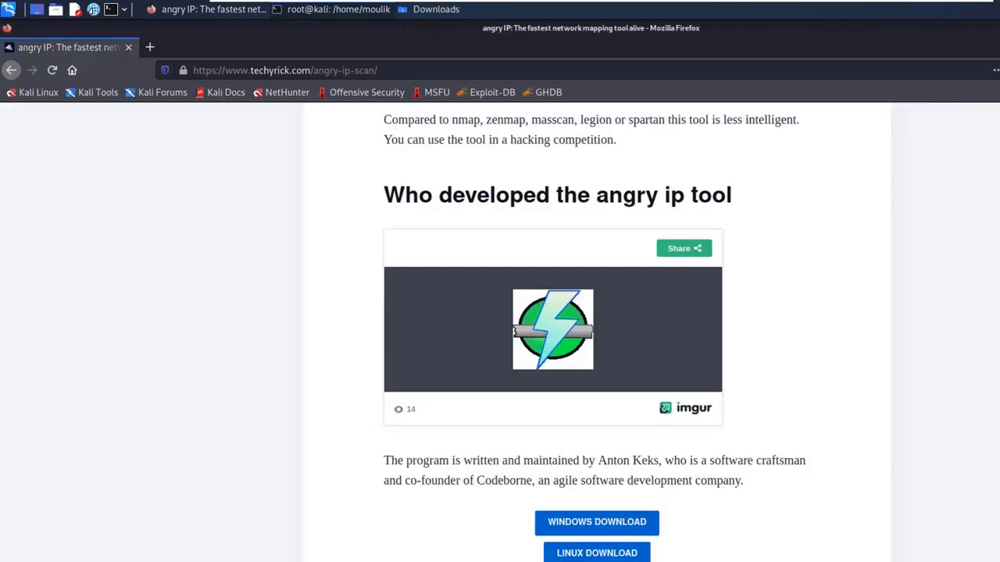
scroll(597, 336, up, 1)
scroll(597, 336, down, 10)
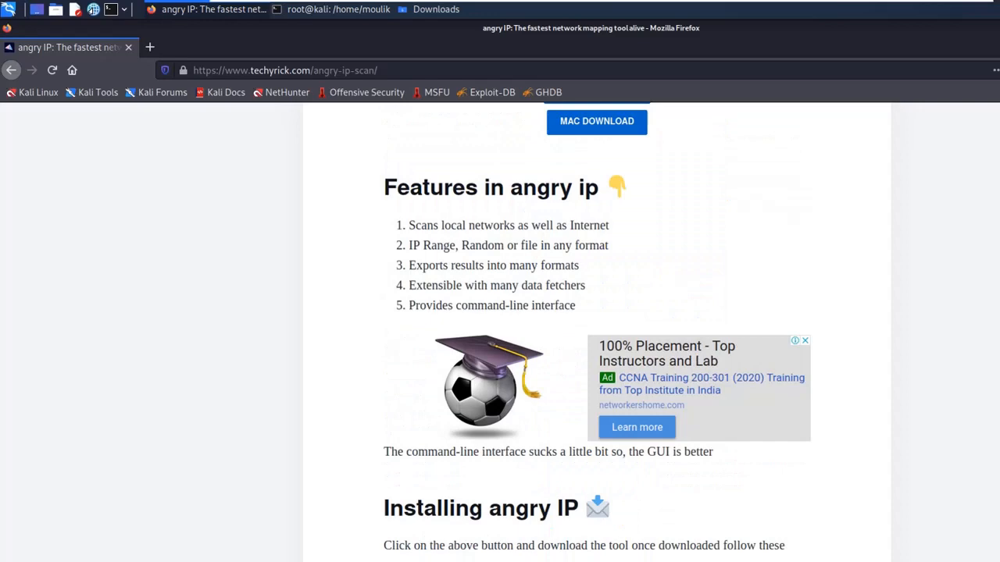
scroll(597, 336, down, 10)
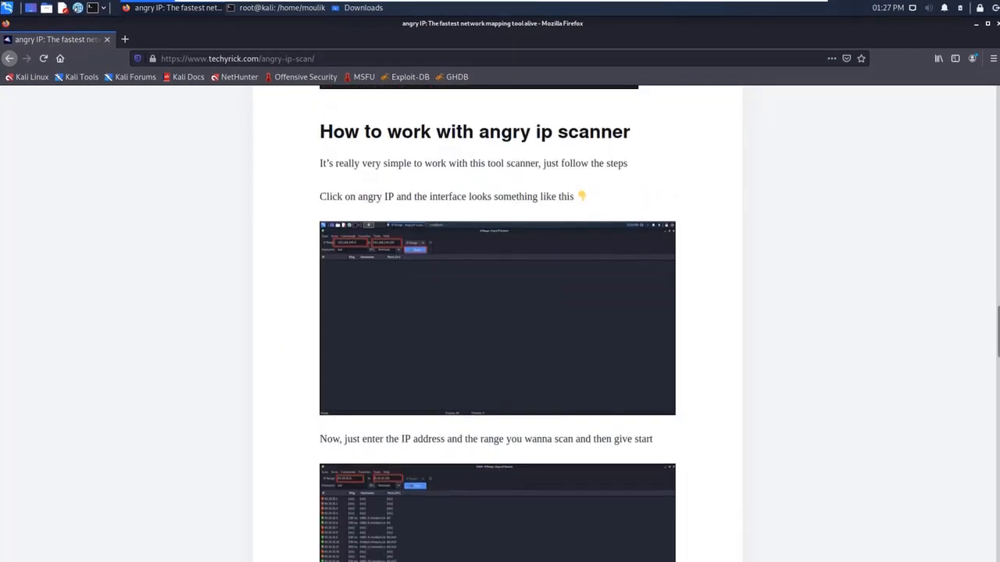
scroll(500, 323, down, 1)
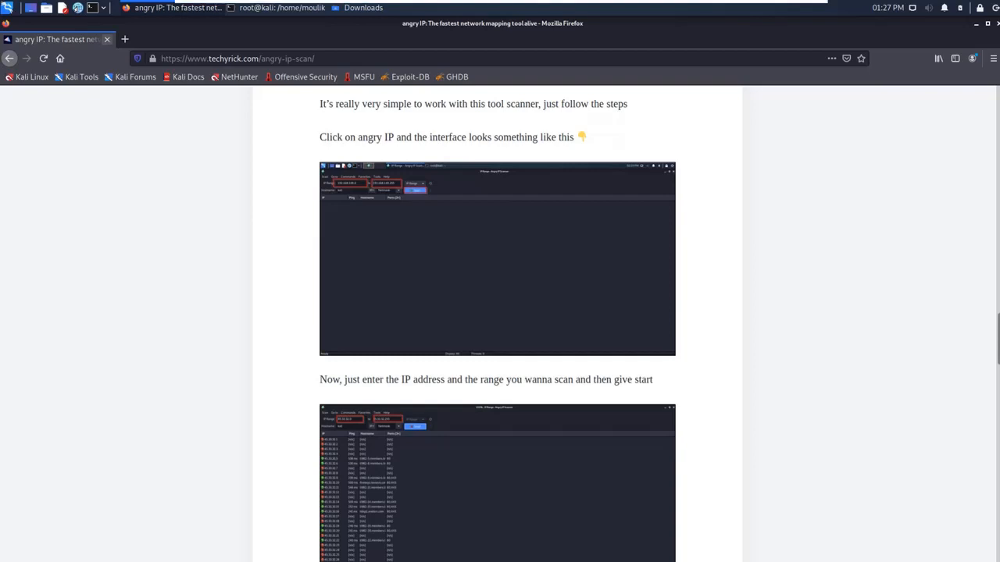
click(107, 39)
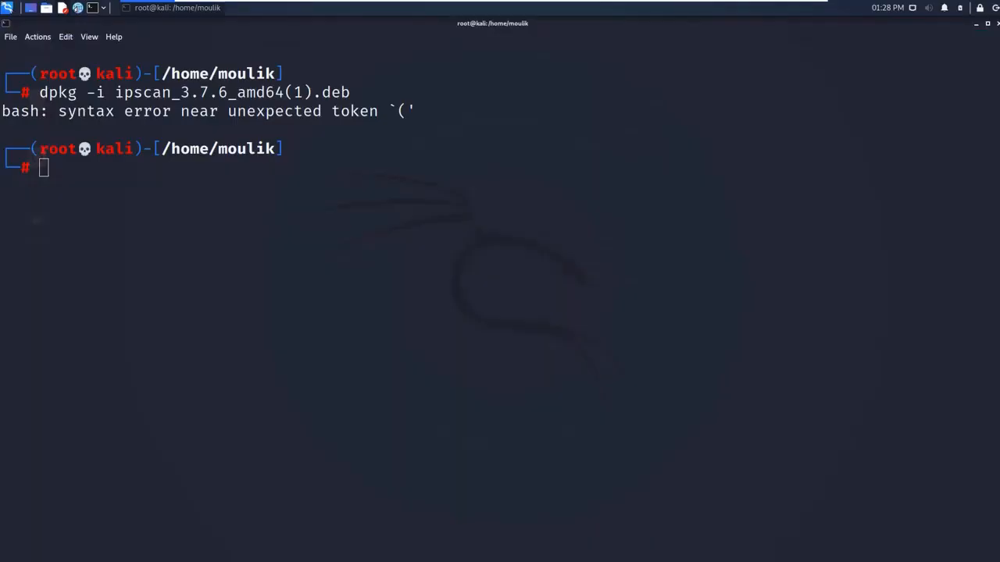
Step: Search the installed applications for "angry" and launch Angry IP Scanner
text(angry)
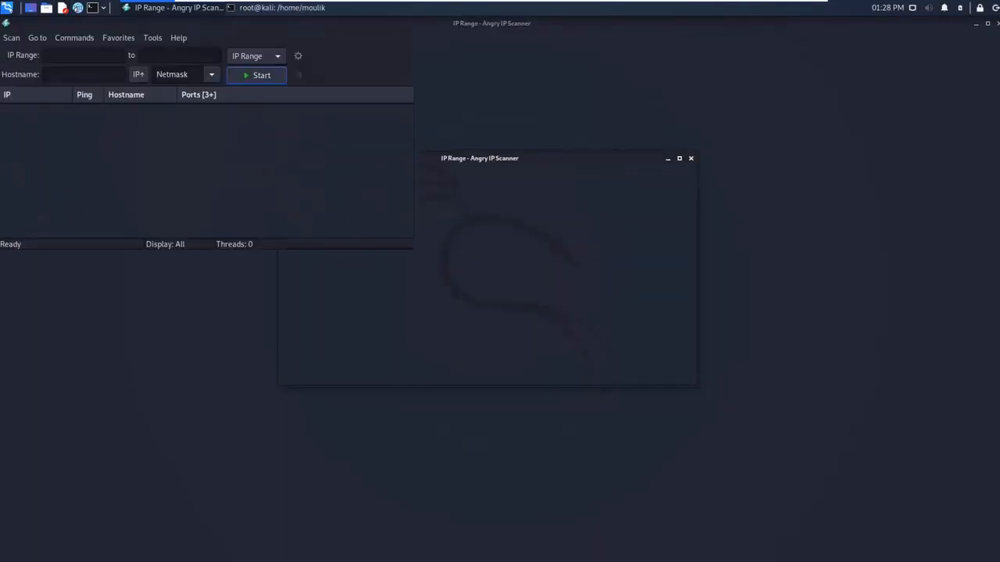
click(8, 7)
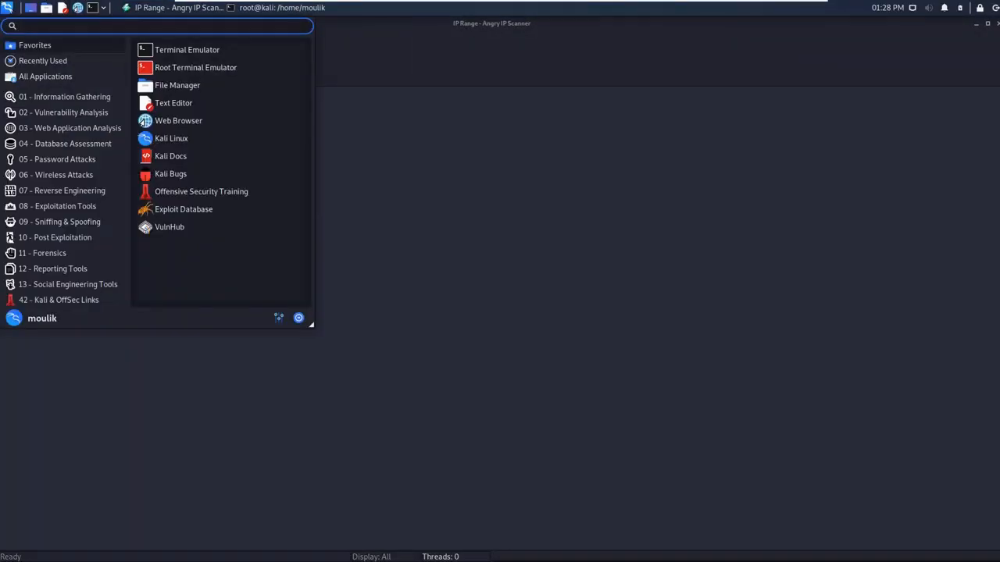
click(8, 7)
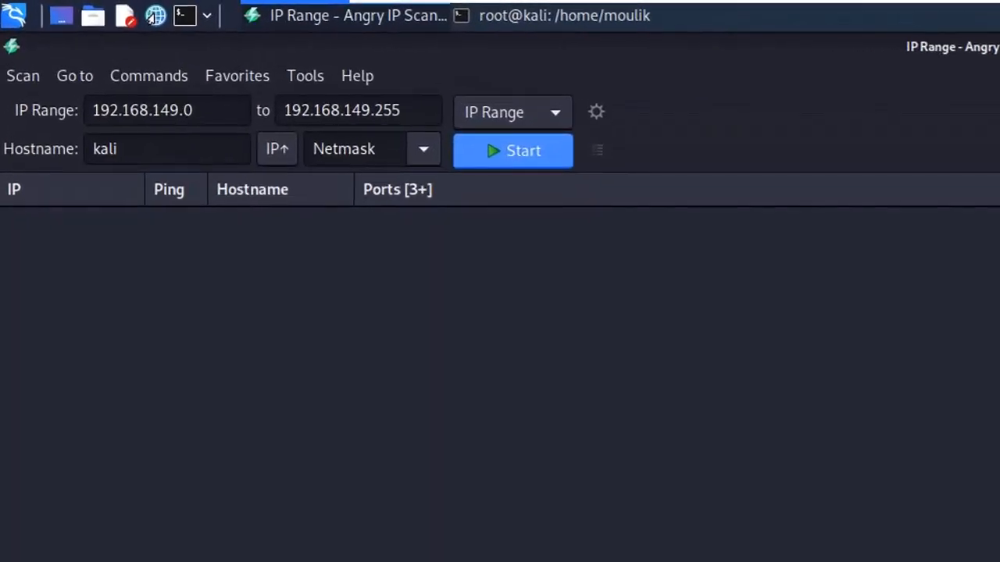
Step: Set the scan's IP range from 10.10.10.1 to 10.10.10.100
click(193, 110)
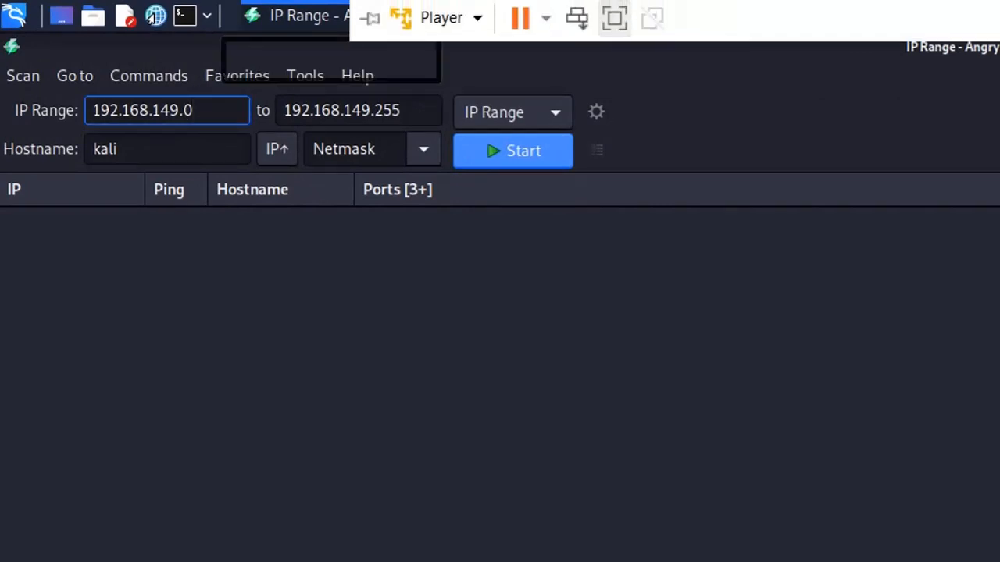
click(401, 110)
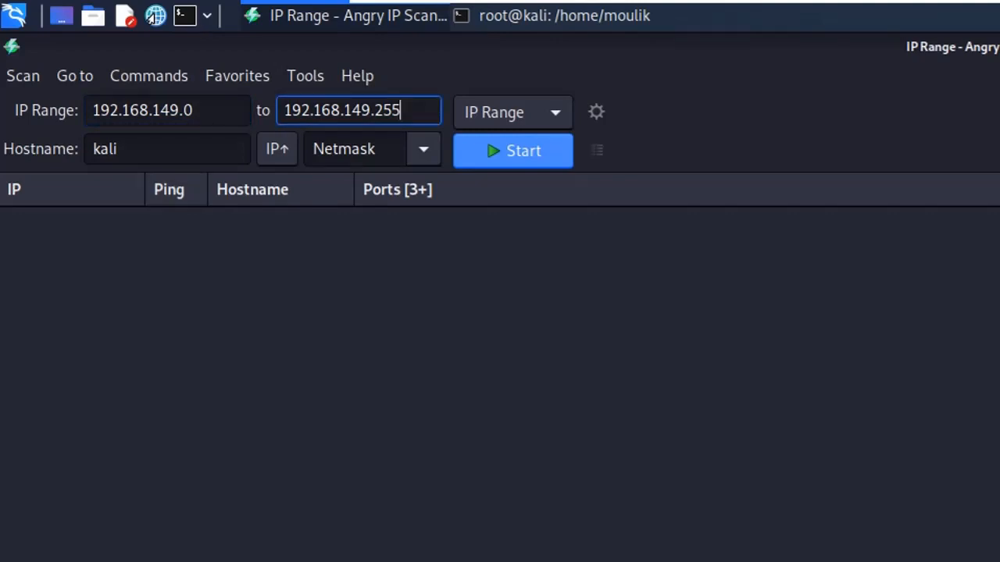
drag(194, 111, 91, 111)
key(BackSpace)
text(10.10.)
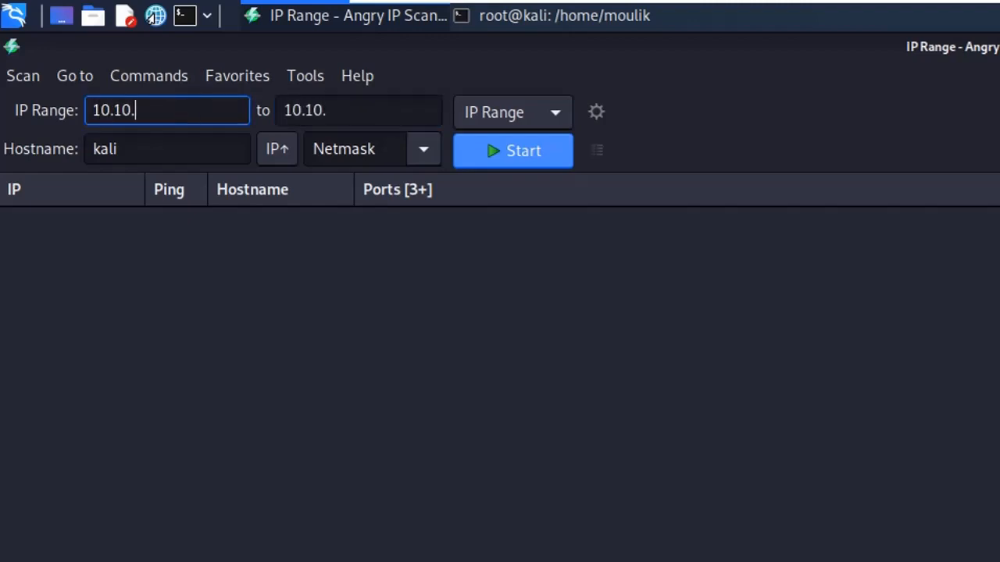
text(10.1)
key(ctrl+a)
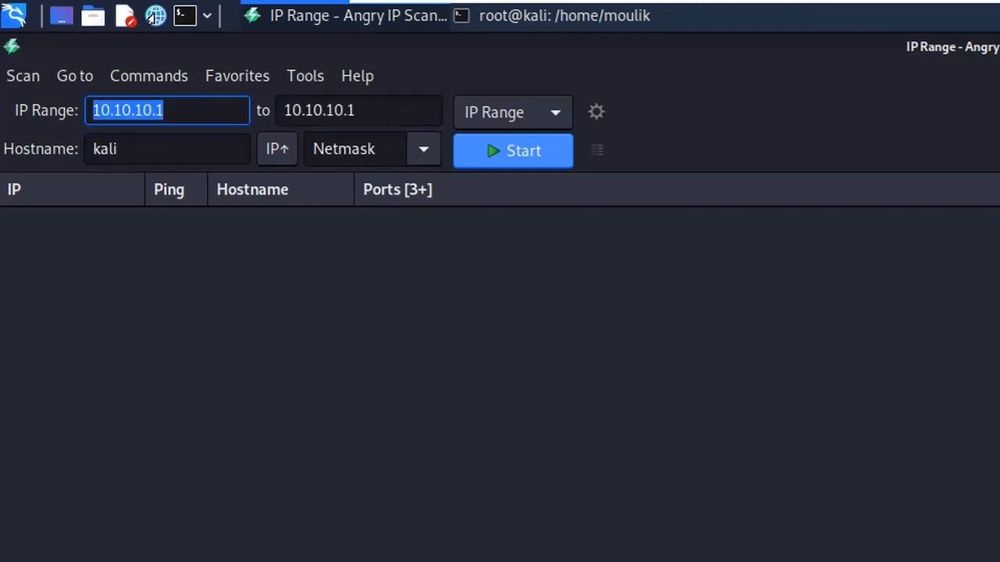
key(Tab)
key(BackSpace)
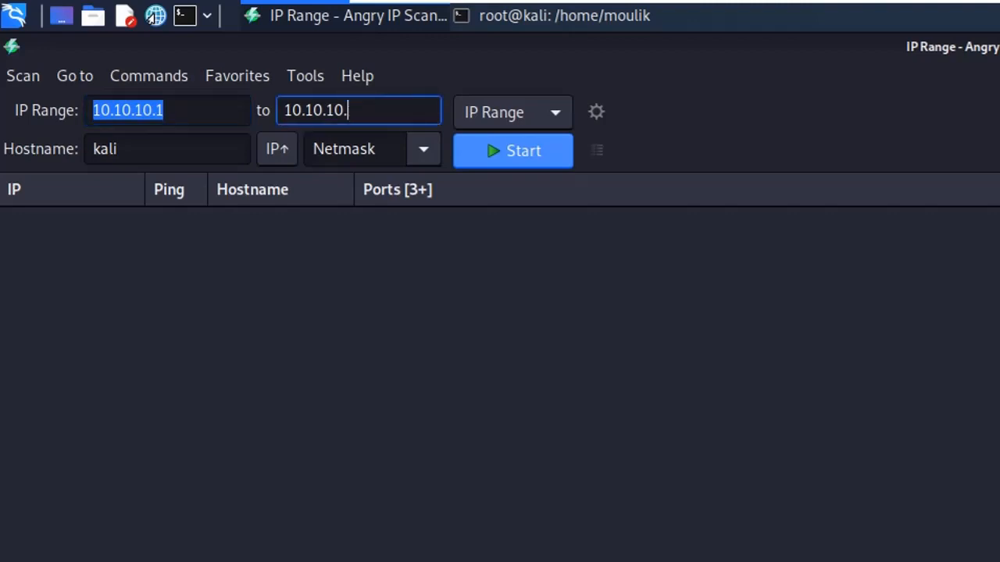
text(100)
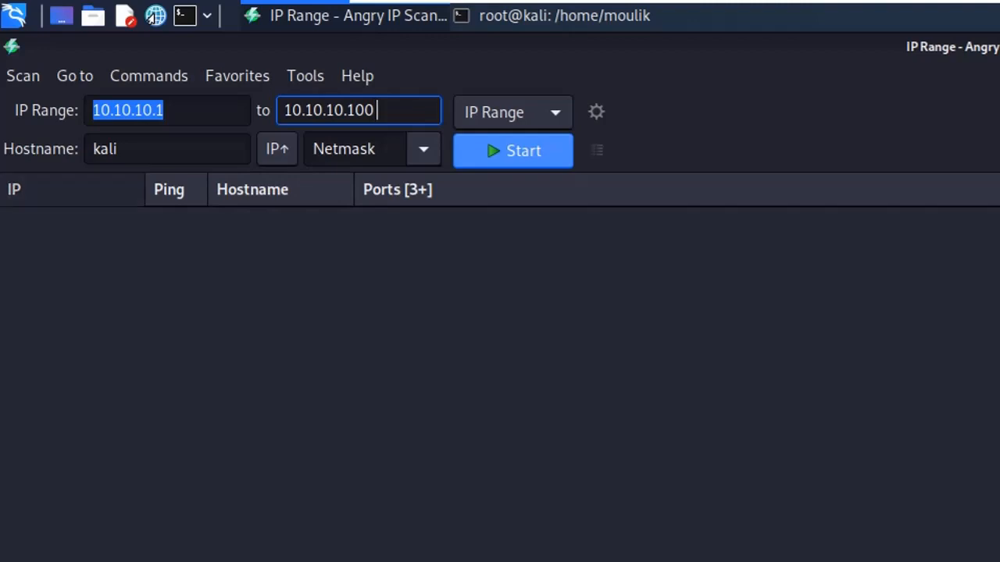
Step: Review the range's start address, the hostname and the available netmask options without changing them
key(shift+Tab)
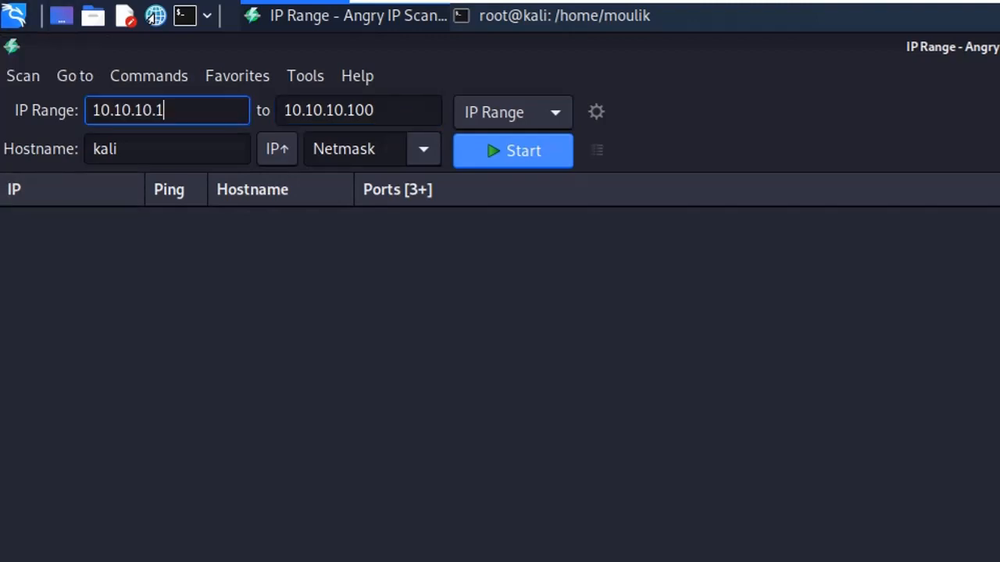
click(118, 148)
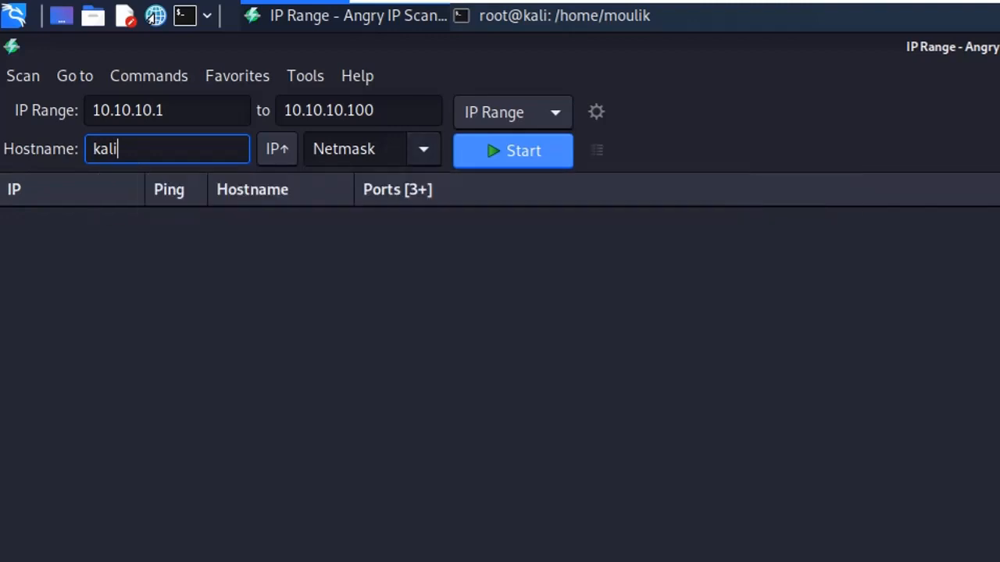
key(Tab)
key(Tab)
key(alt+Down)
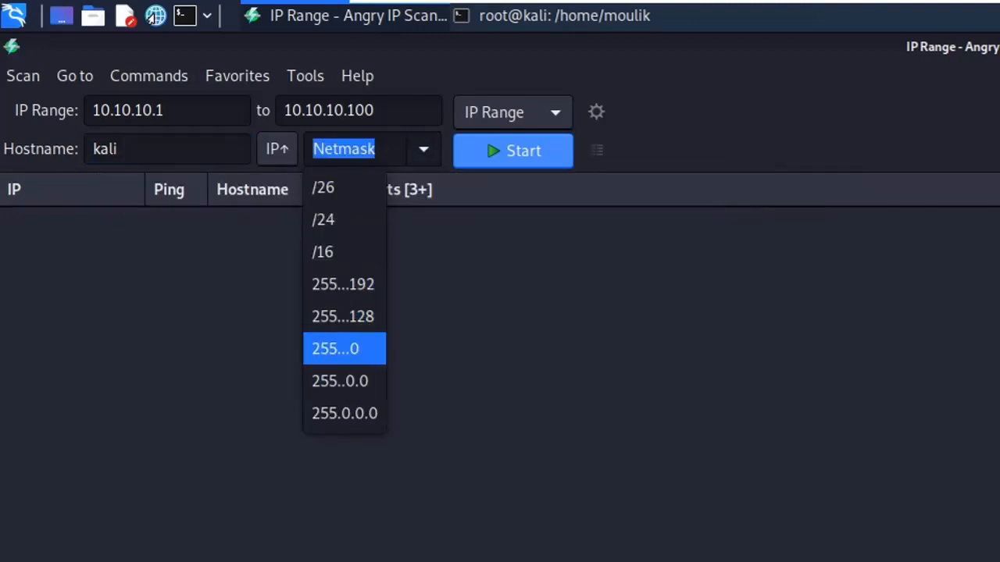
key(Escape)
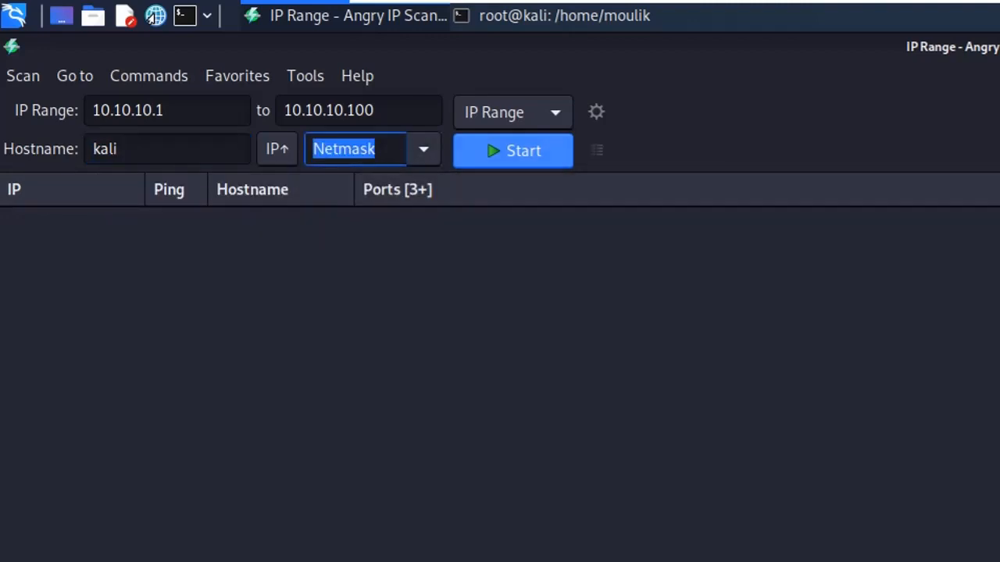
Step: Switch the scan source to Text File, open and close its file browser, and return the source to IP Range
click(512, 113)
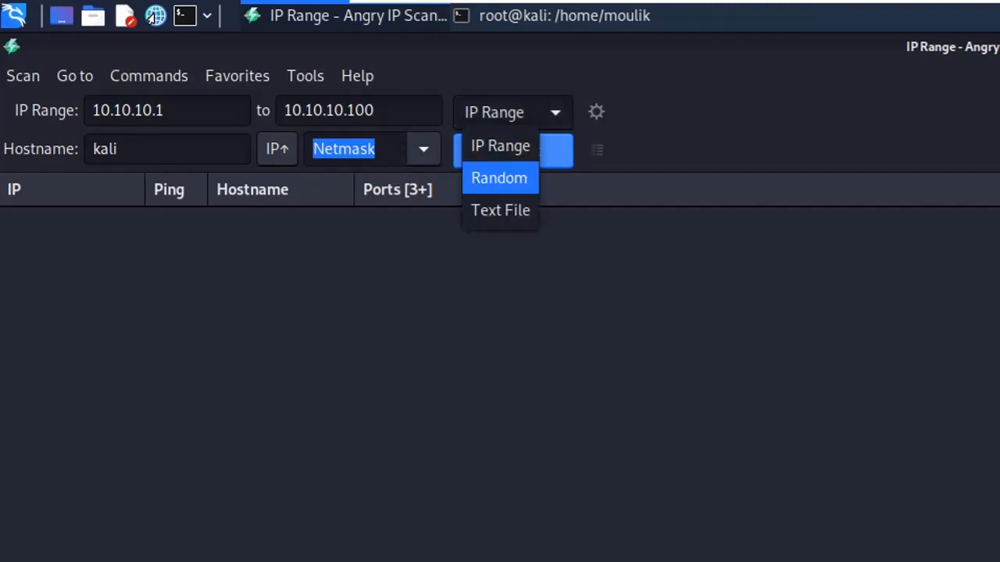
key(Down)
key(Down)
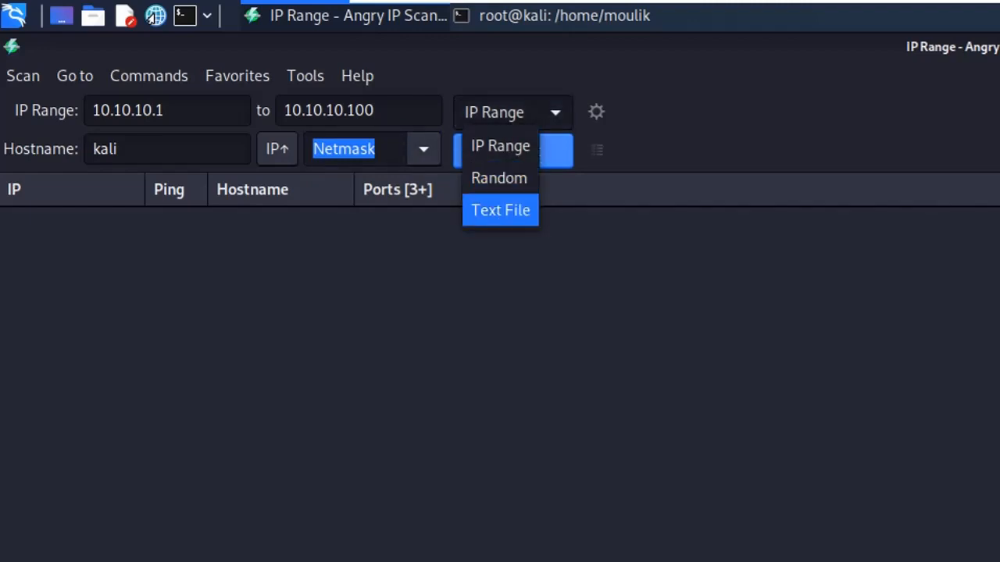
key(Return)
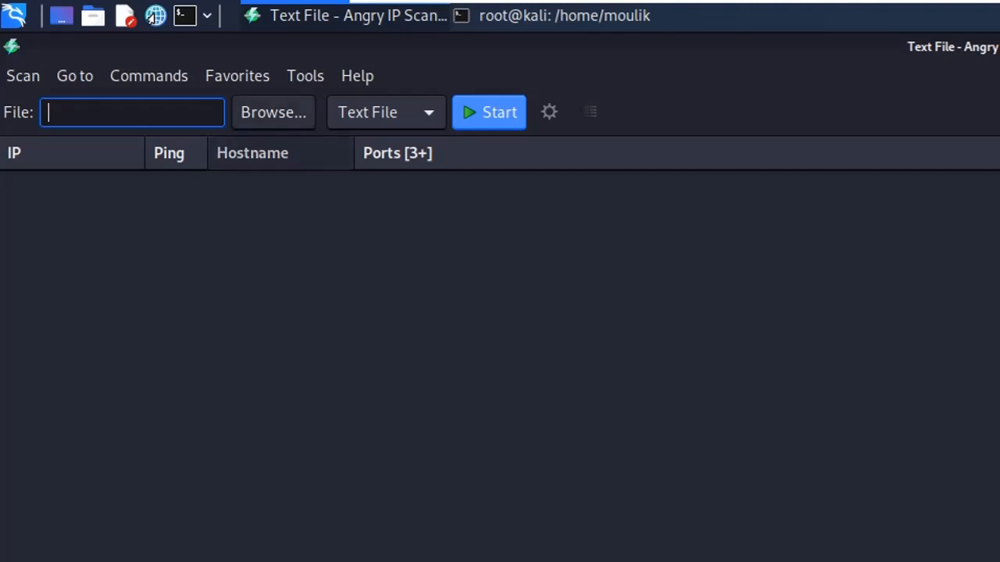
click(274, 112)
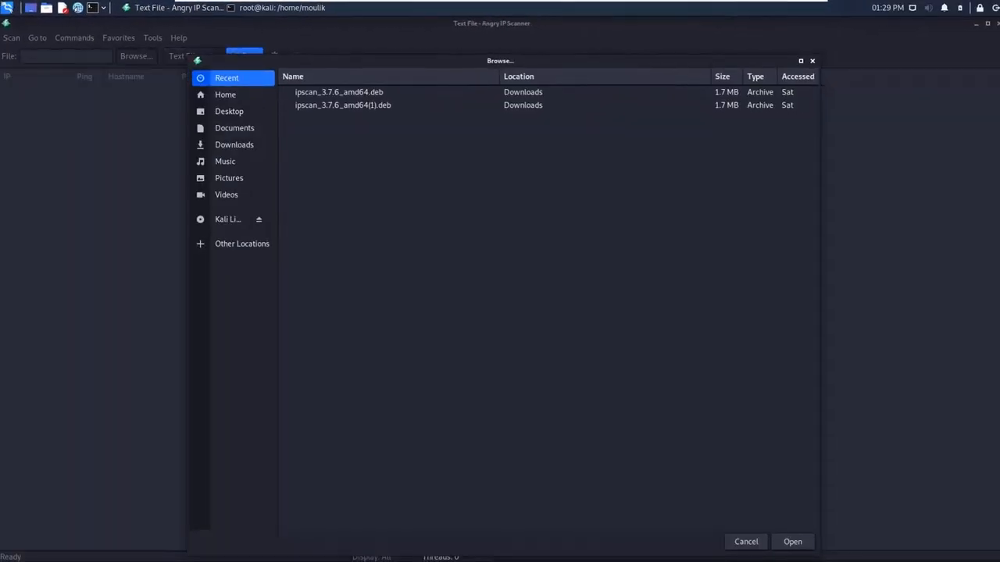
click(812, 61)
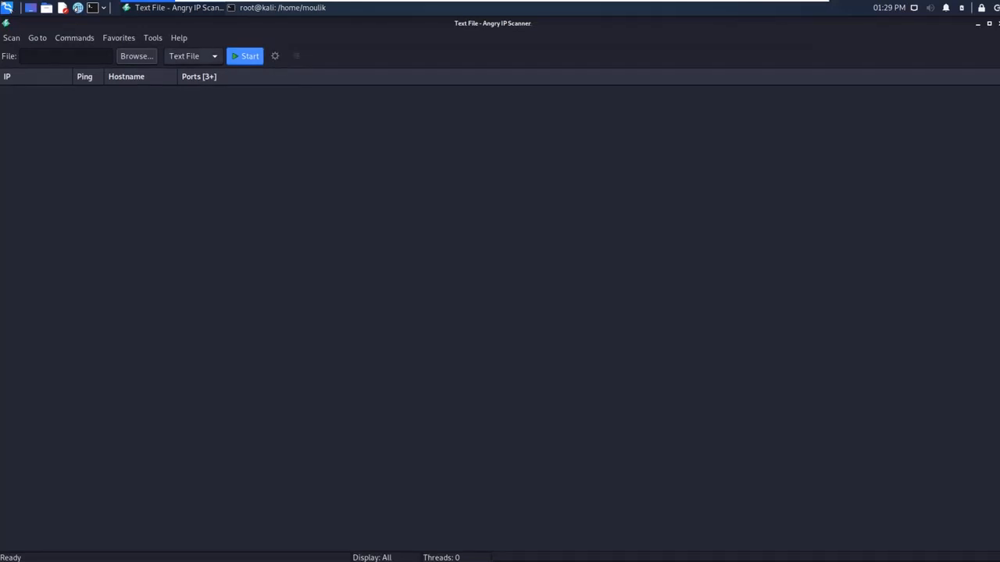
click(11, 38)
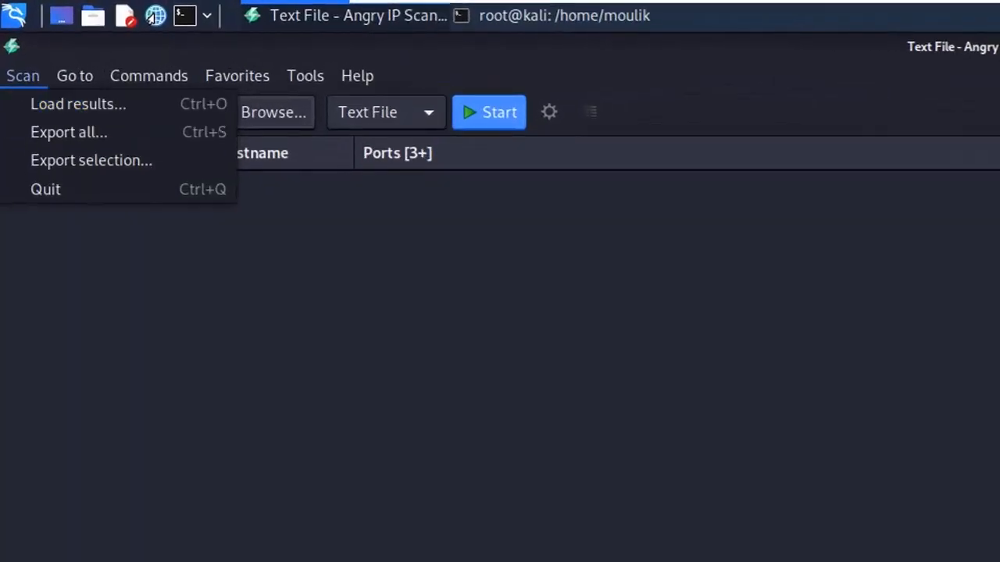
click(386, 112)
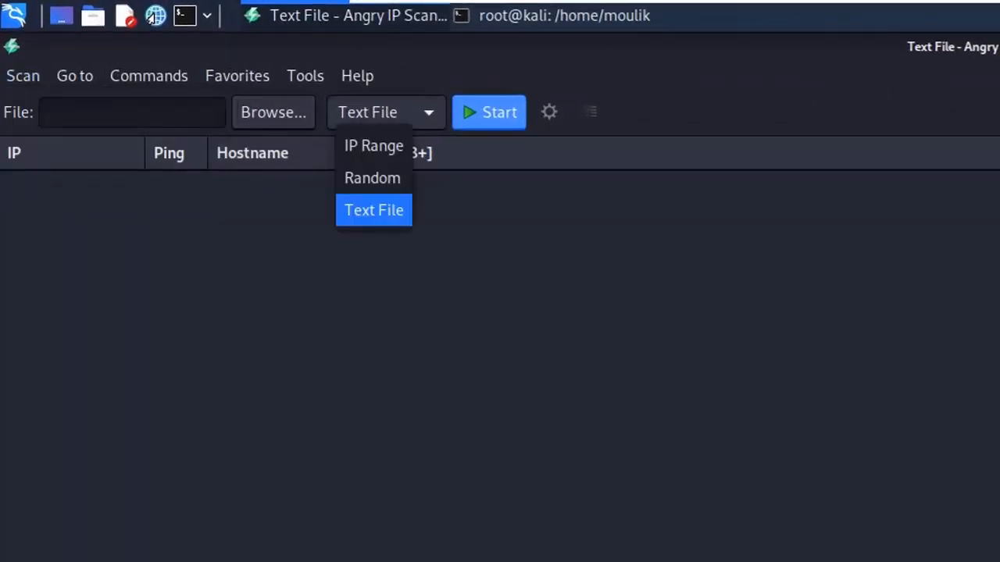
click(375, 145)
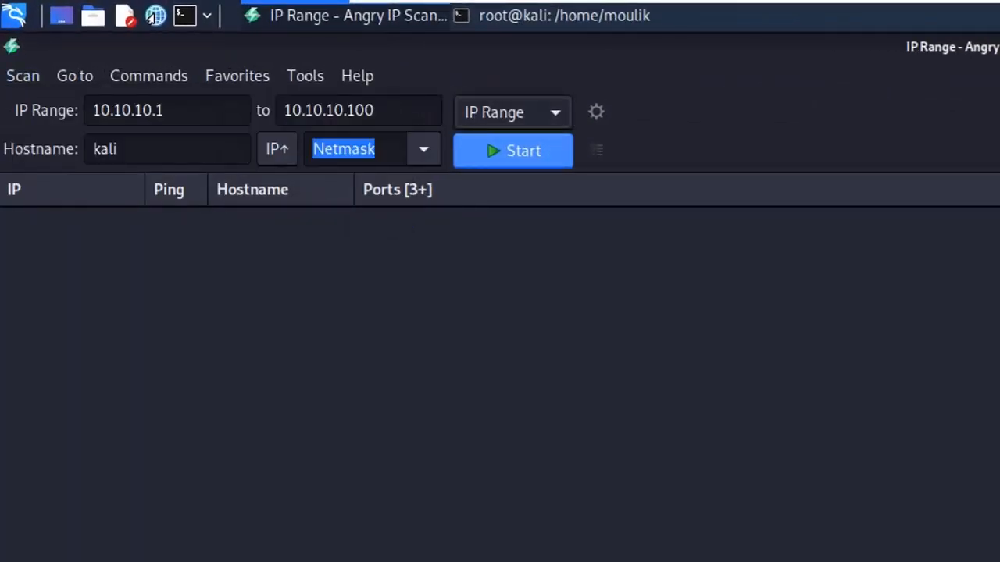
Step: Switch the scan source to Random, review its fields, and return it to IP Range
click(512, 112)
click(500, 176)
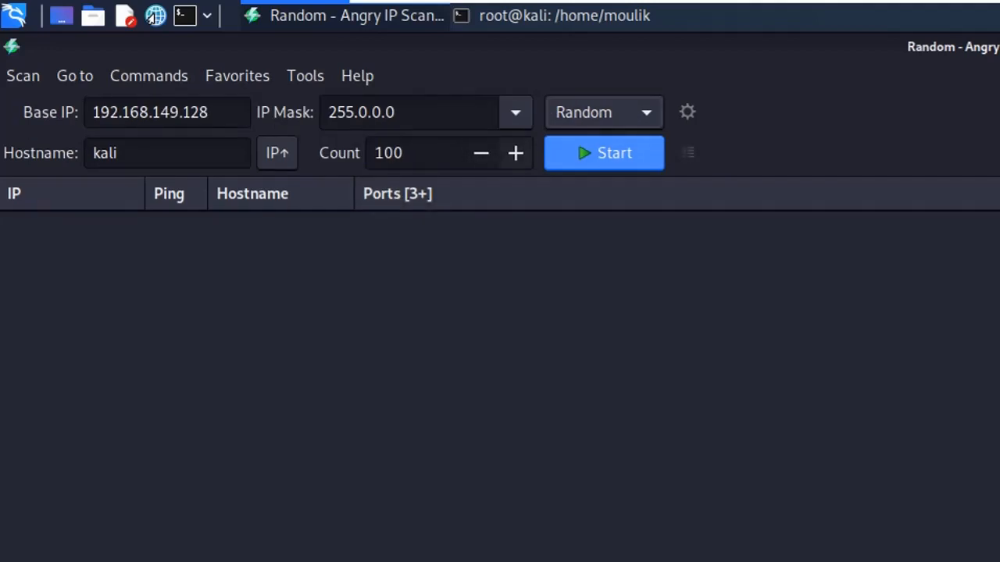
click(602, 112)
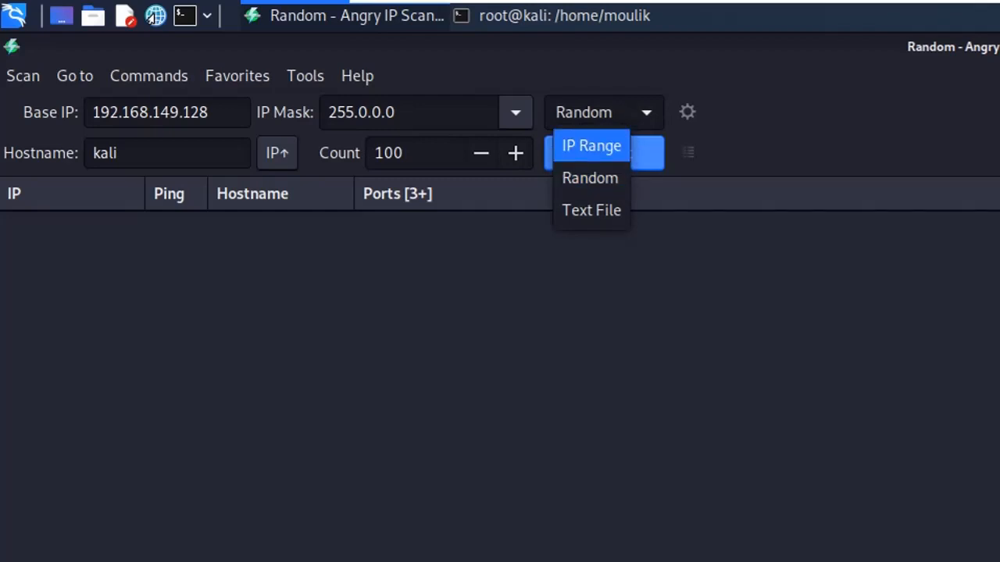
key(Return)
Step: Review the scanning preferences and the available pinging methods, and close the preferences without changes
click(596, 111)
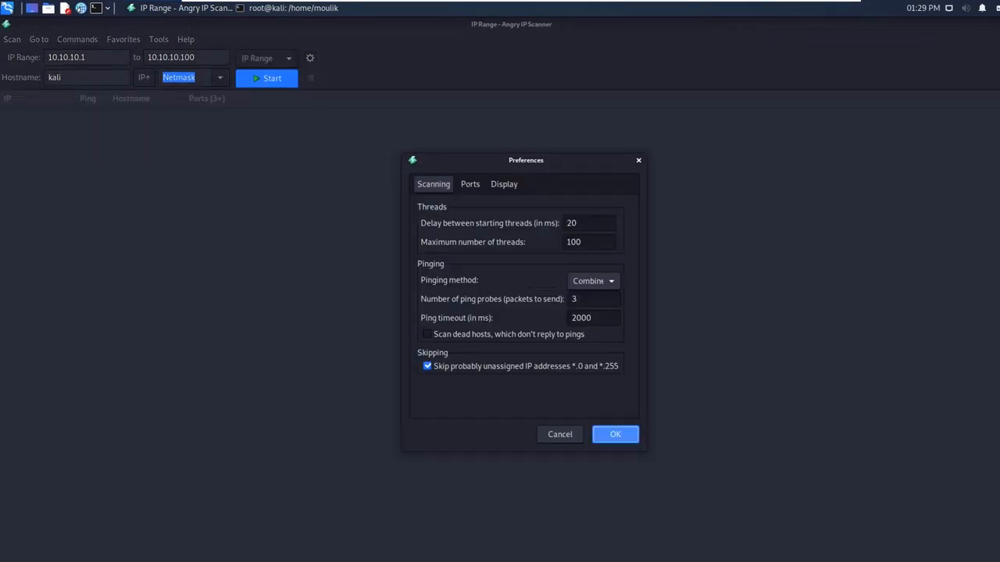
click(595, 281)
click(596, 281)
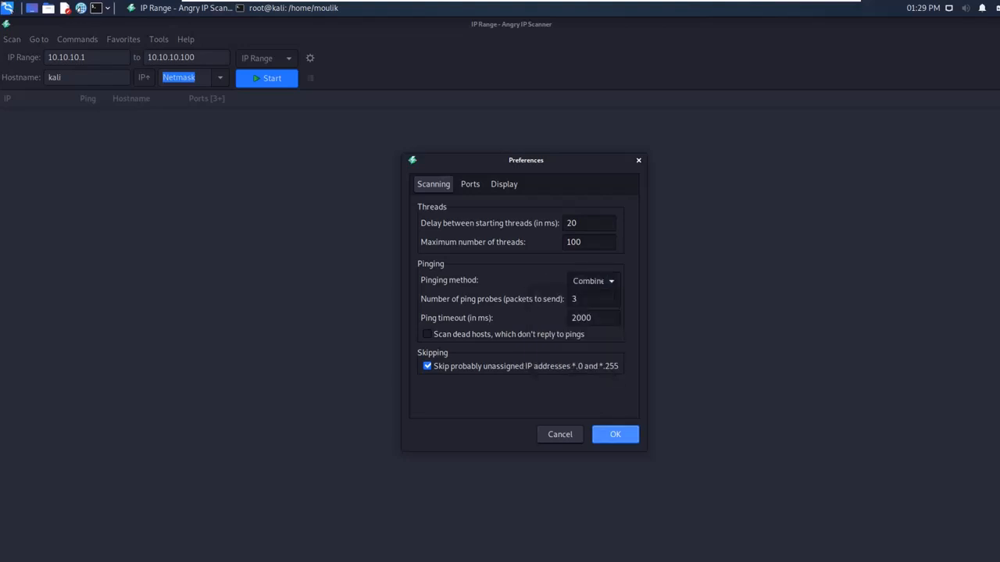
click(595, 282)
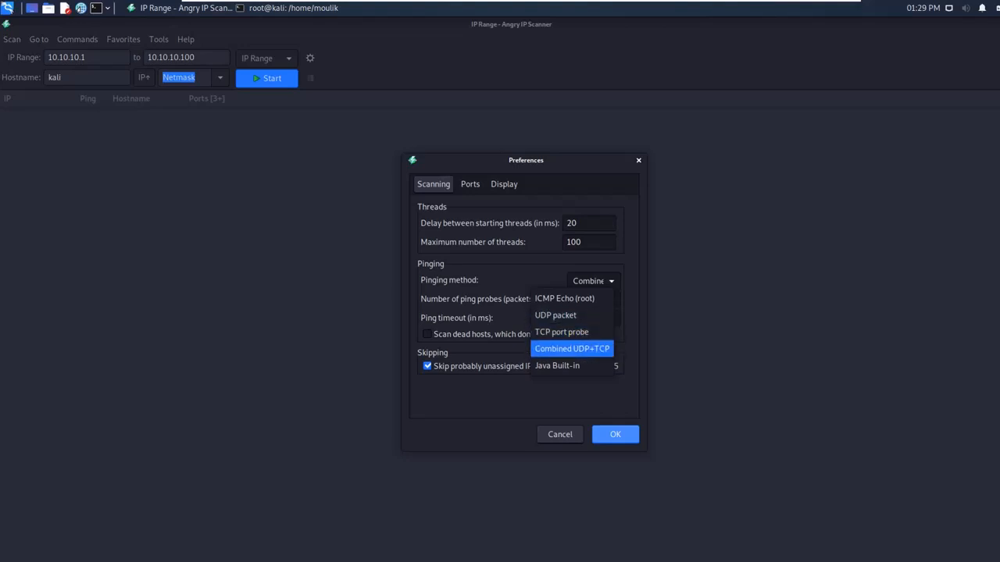
key(Return)
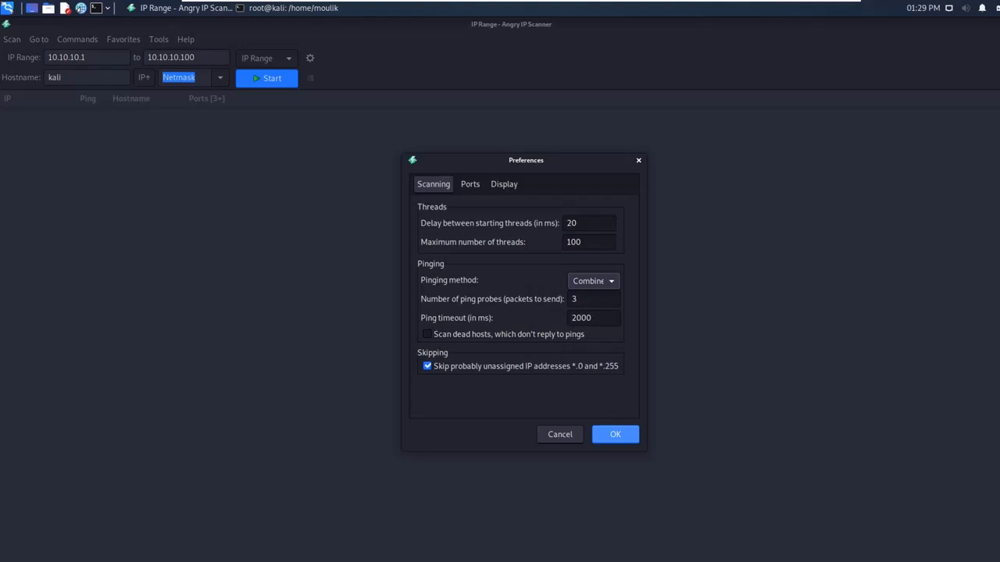
click(638, 161)
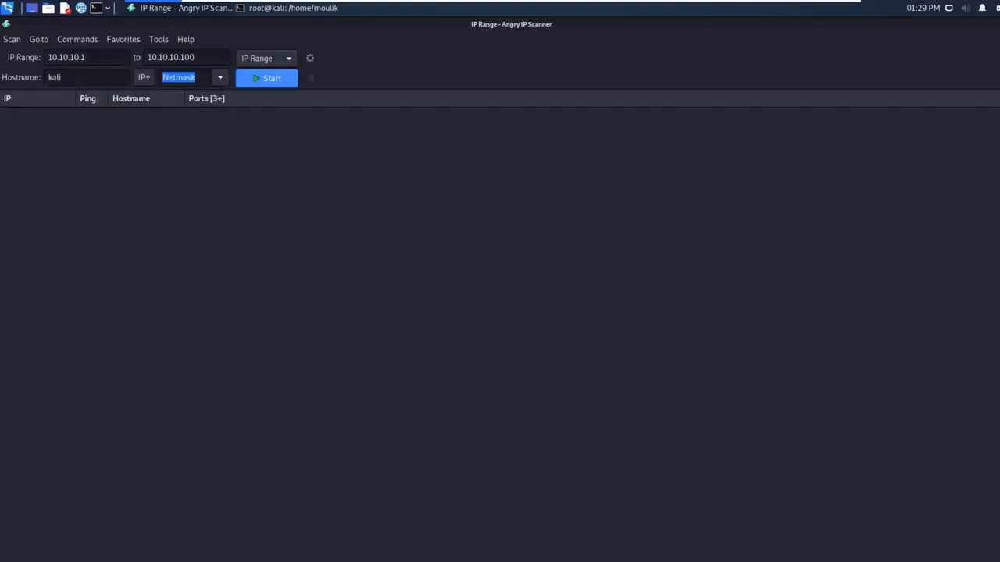
Step: Try to start the scan of the range 10.10.10.1 to 10.10.10.100
key(Return)
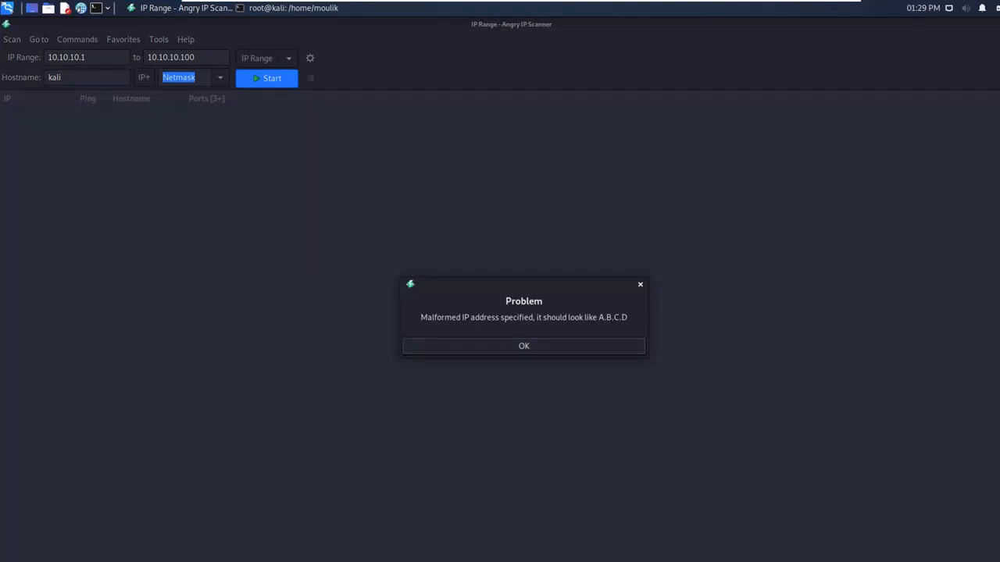
key(Return)
click(197, 57)
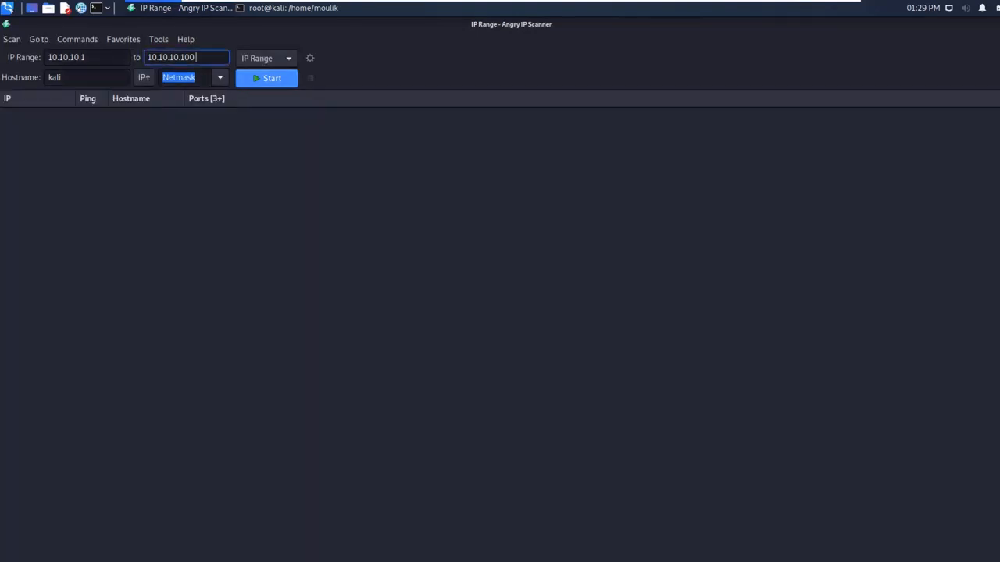
drag(196, 57, 146, 57)
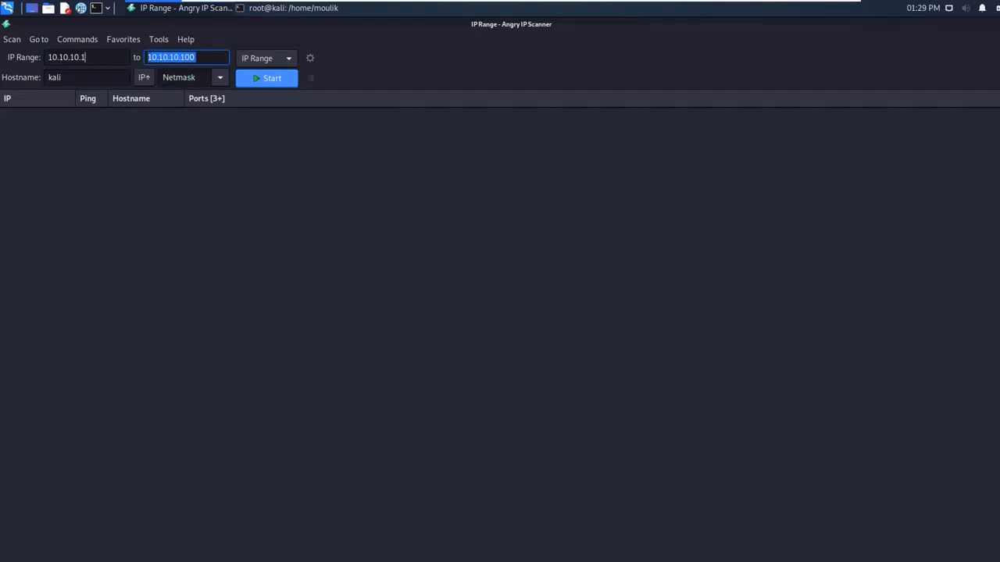
Step: Set the start address of the scan's IP range to 45.33.32.1
key(shift+Tab)
text(19)
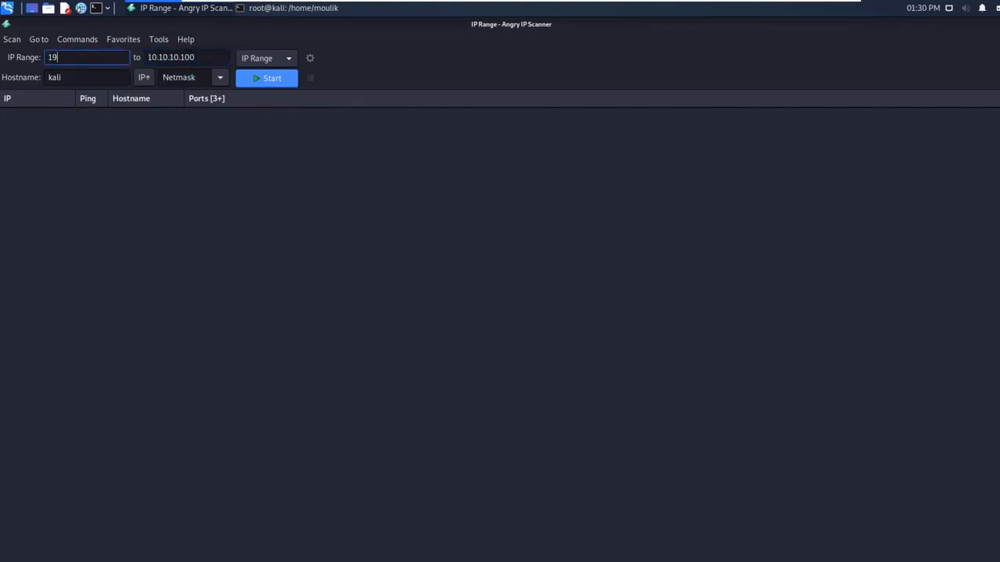
text(2.1)
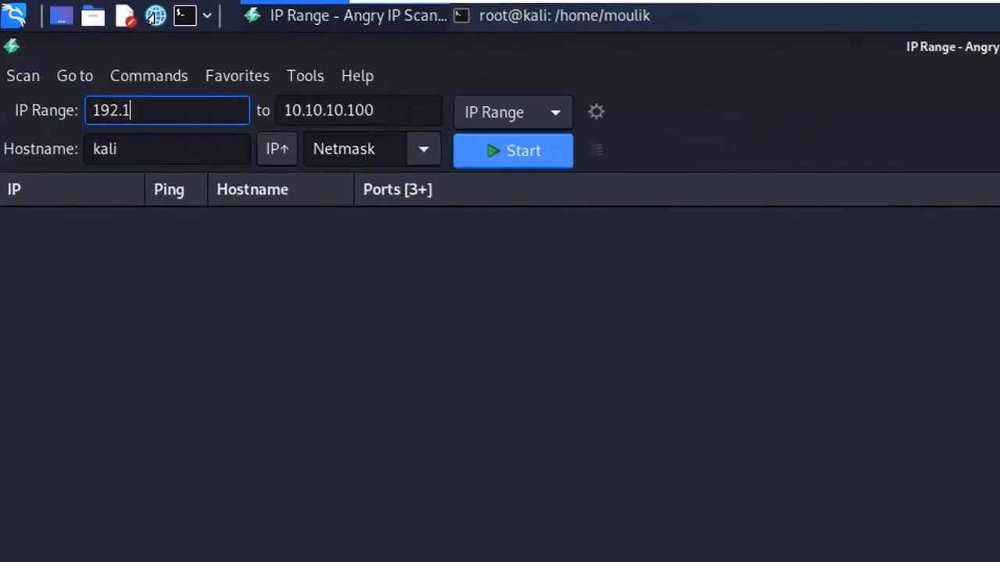
key(BackSpace)
key(BackSpace)
key(BackSpace)
key(BackSpace)
key(BackSpace)
text(45.33.32.156)
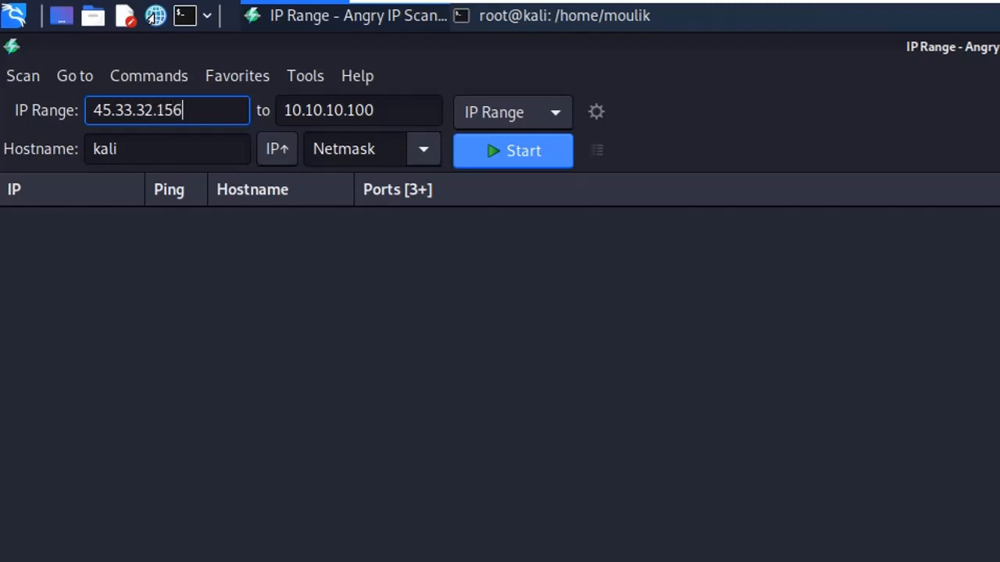
key(BackSpace)
key(BackSpace)
key(BackSpace)
key(BackSpace)
text(.1)
Step: Set the range's end address to 45.33.32.100 and run the scan, closing its statistics when it finishes
key(Tab)
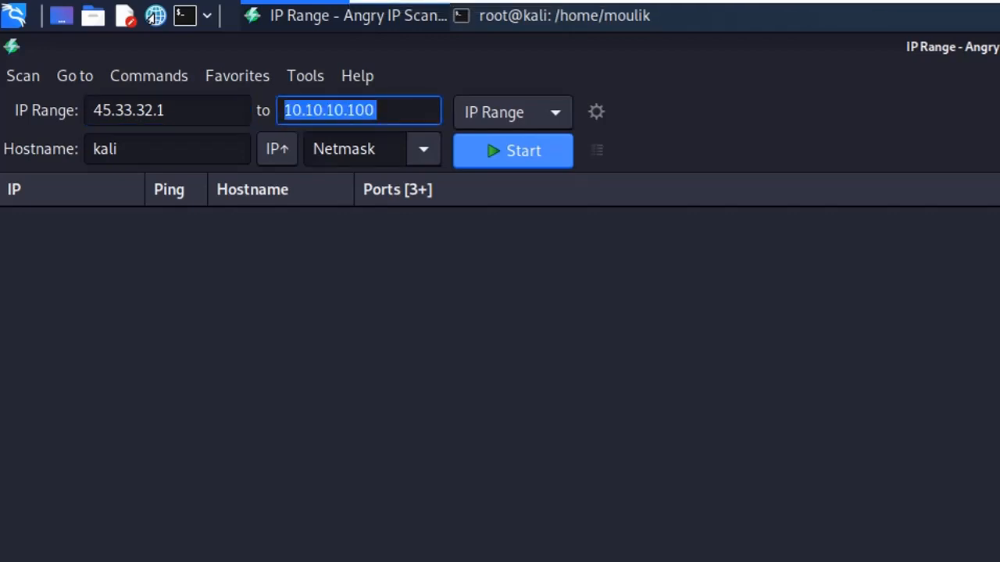
key(BackSpace)
text(45)
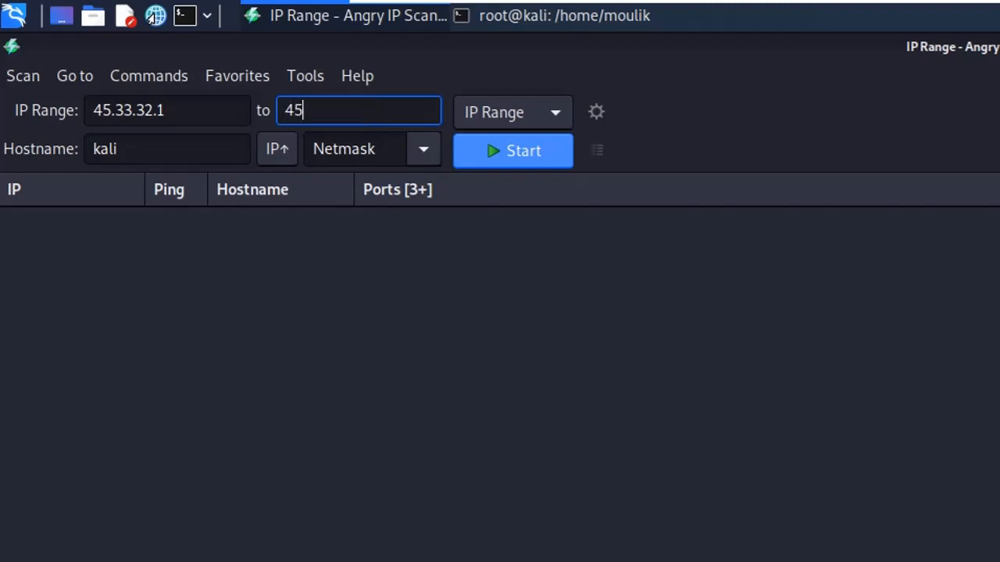
text(.33.32.100)
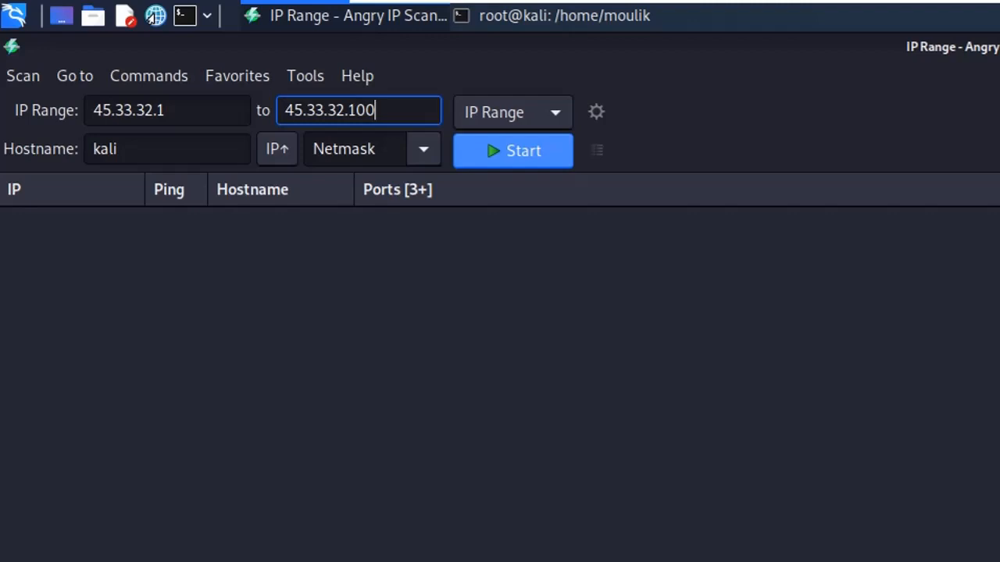
key(Return)
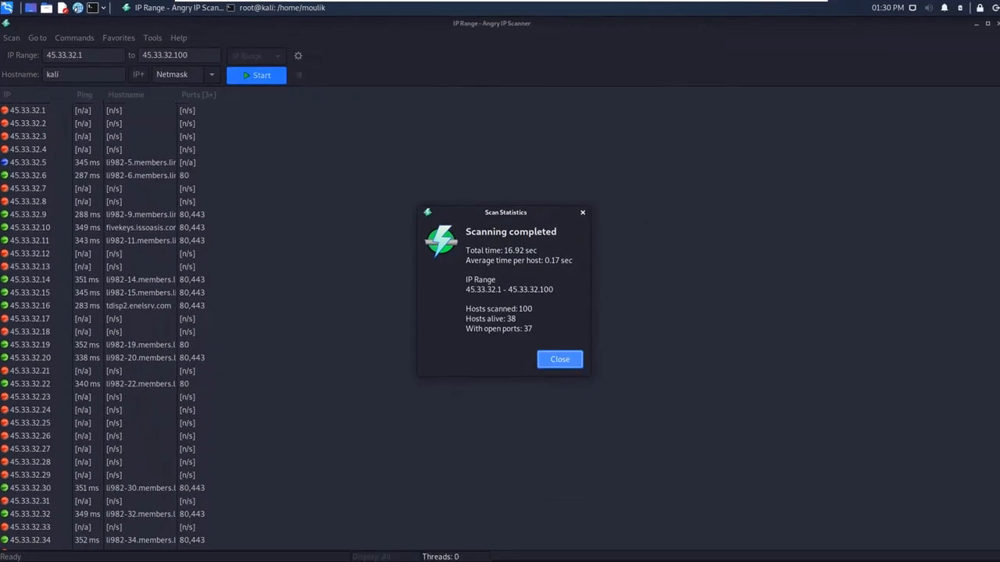
click(583, 213)
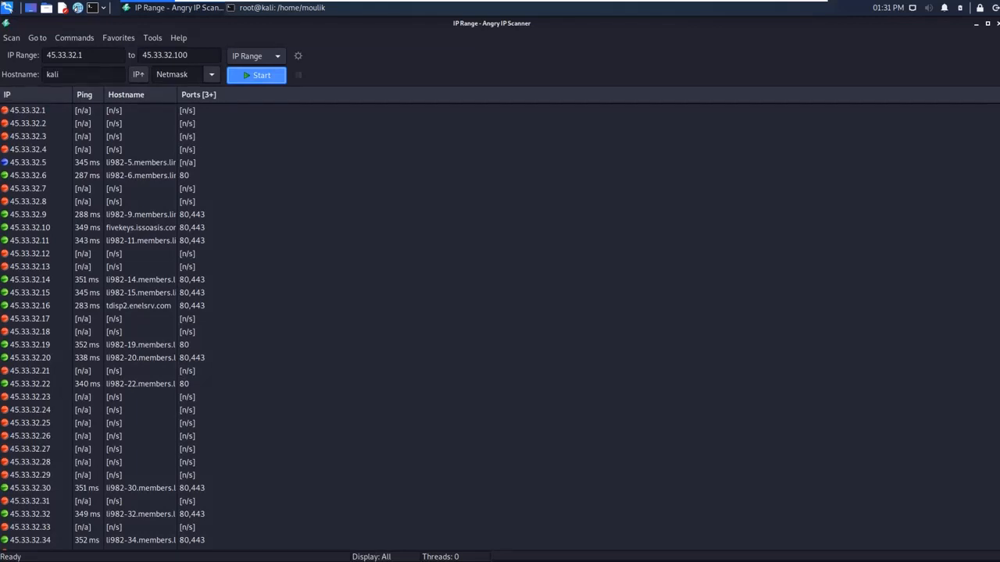
Step: Look through the scan results for each host's ping, hostname and open ports
click(28, 111)
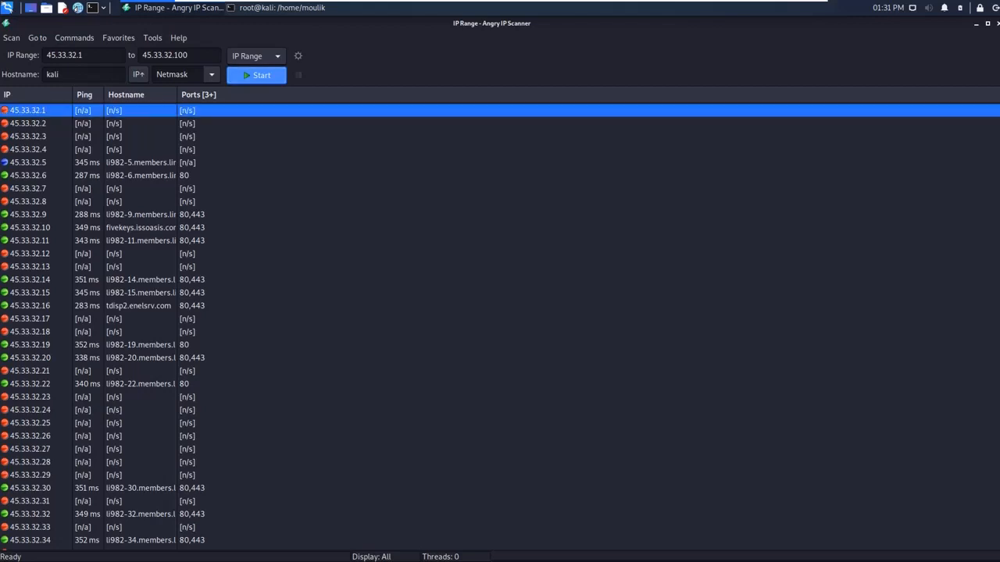
scroll(500, 329, down, 6)
scroll(500, 328, down, 4)
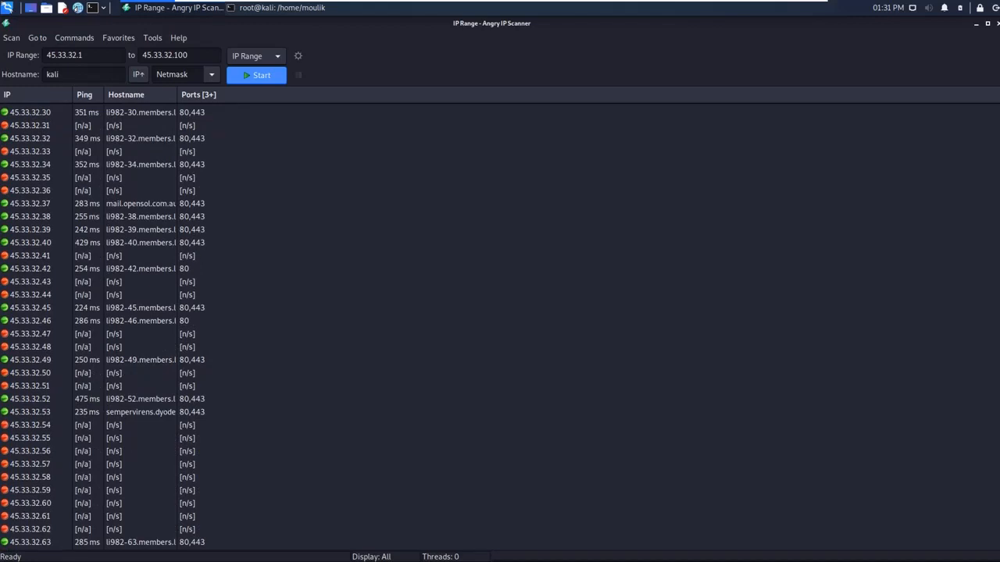
scroll(500, 328, up, 10)
Step: Open the IP address details of host 45.33.32.6 and highlight its hostname
click(86, 188)
click(86, 176)
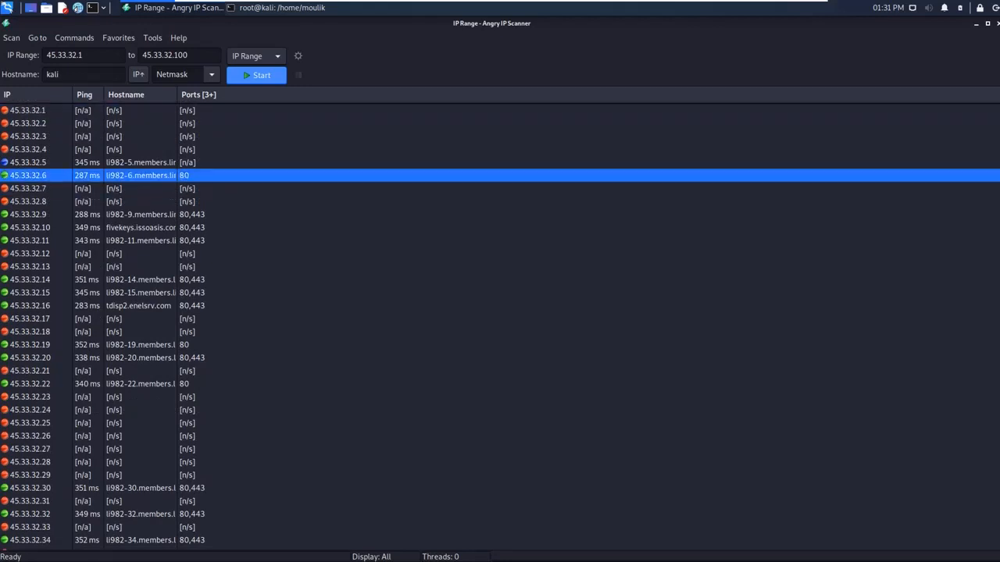
key(Return)
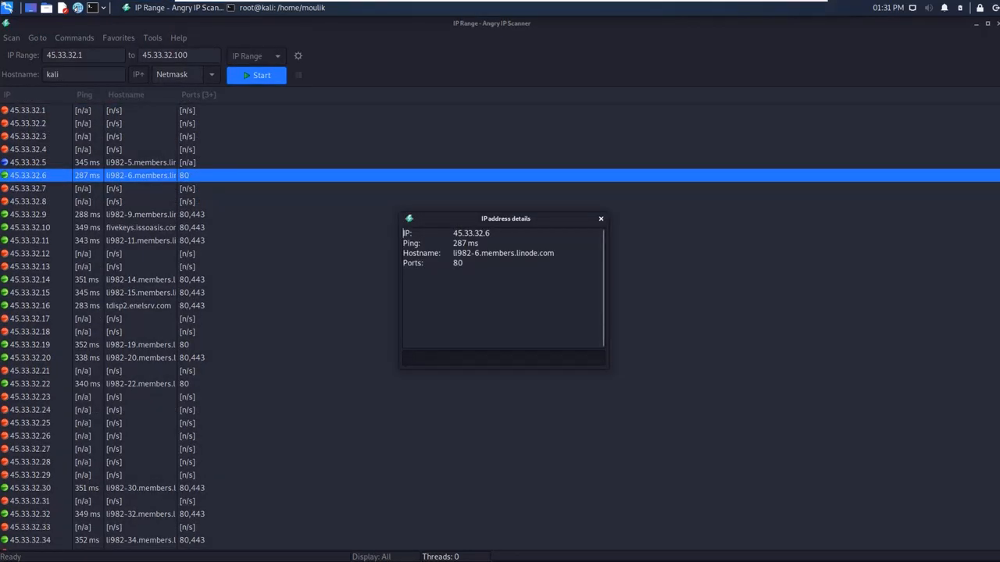
double_click(471, 234)
drag(440, 253, 554, 253)
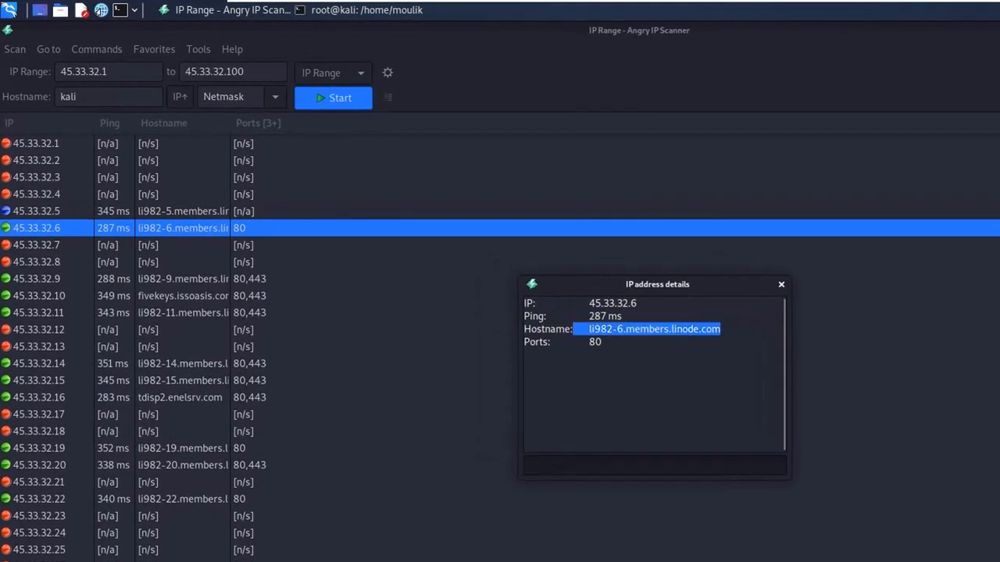
Step: Close the IP address details of host 45.33.32.6, then view them once more and close them again
click(720, 329)
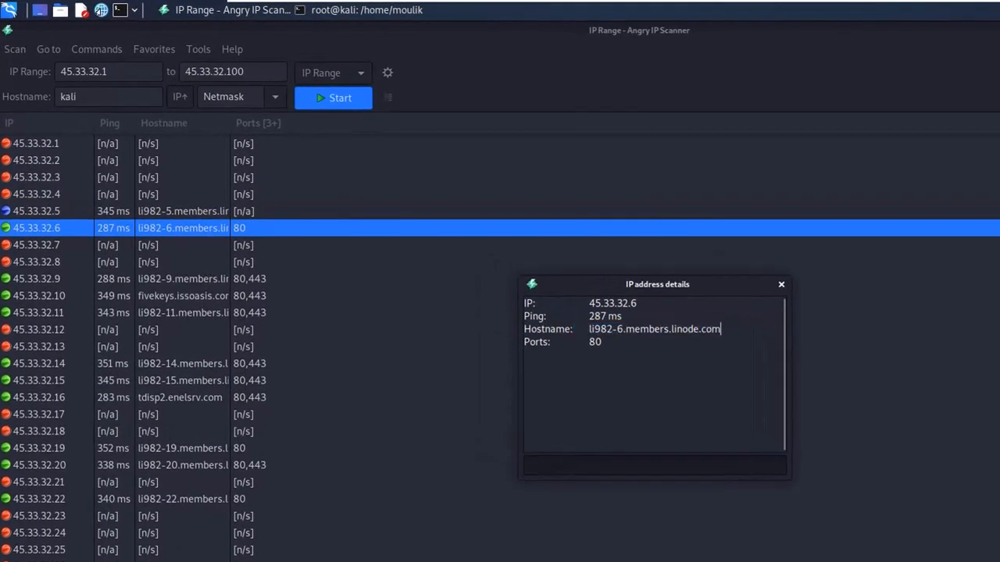
click(602, 341)
click(781, 285)
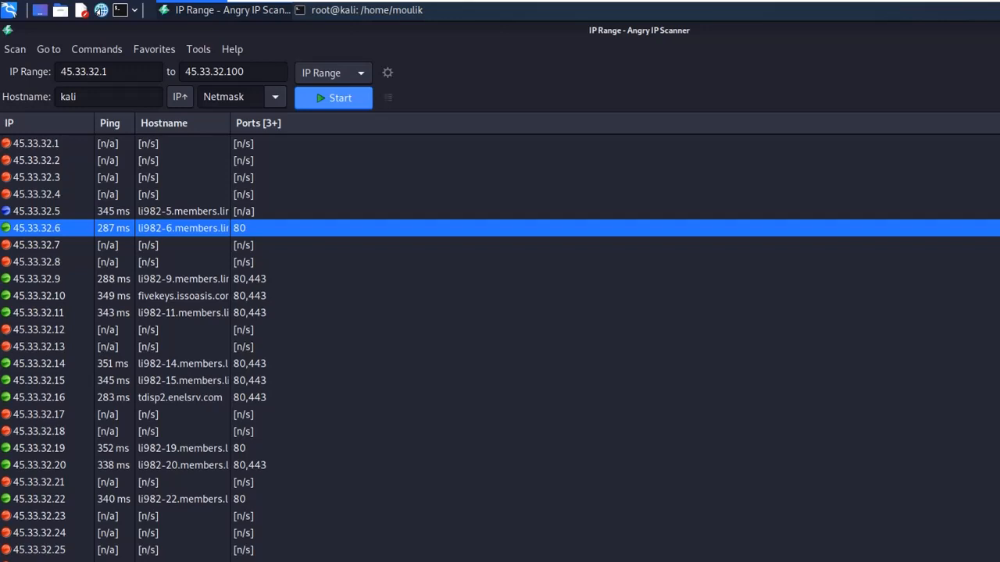
key(Return)
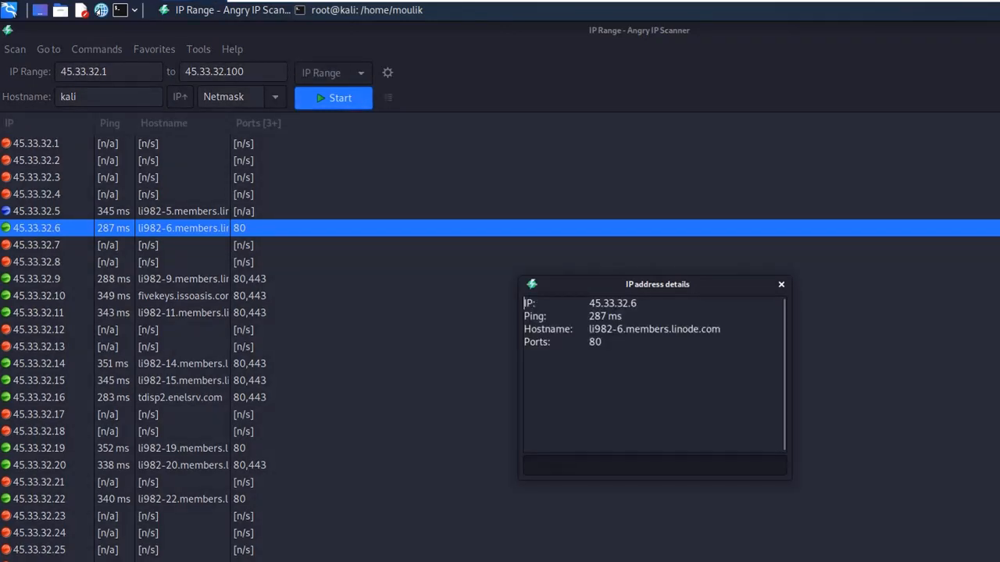
key(Escape)
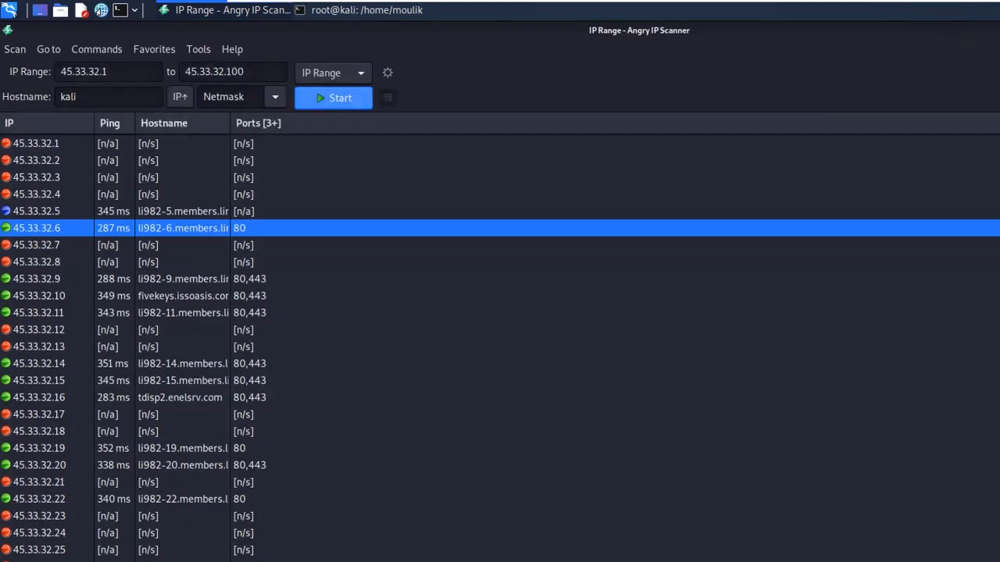
Step: Review the selected and available fetchers, and the options for loading and exporting scan results, without changing anything
key(ctrl+shift+o)
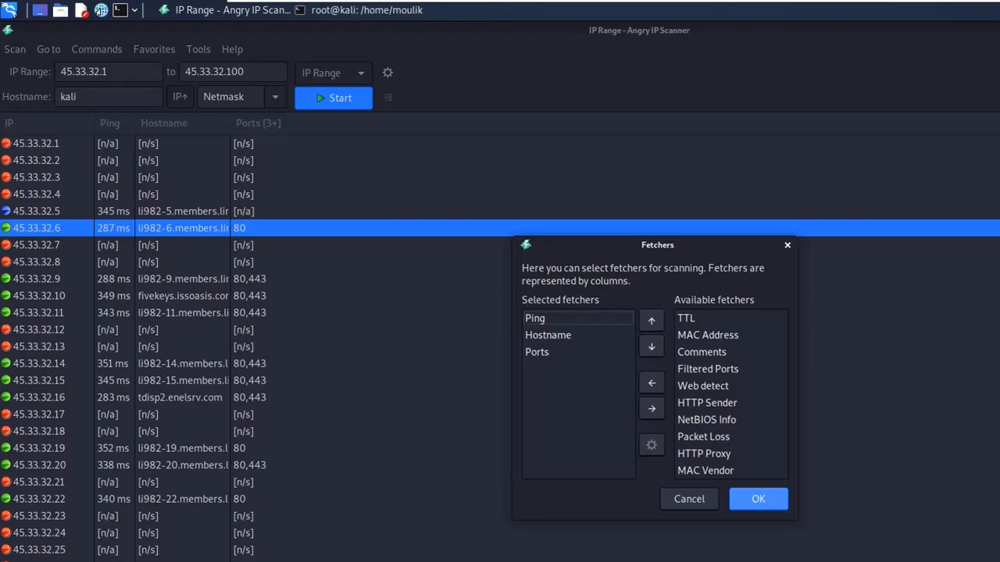
click(787, 245)
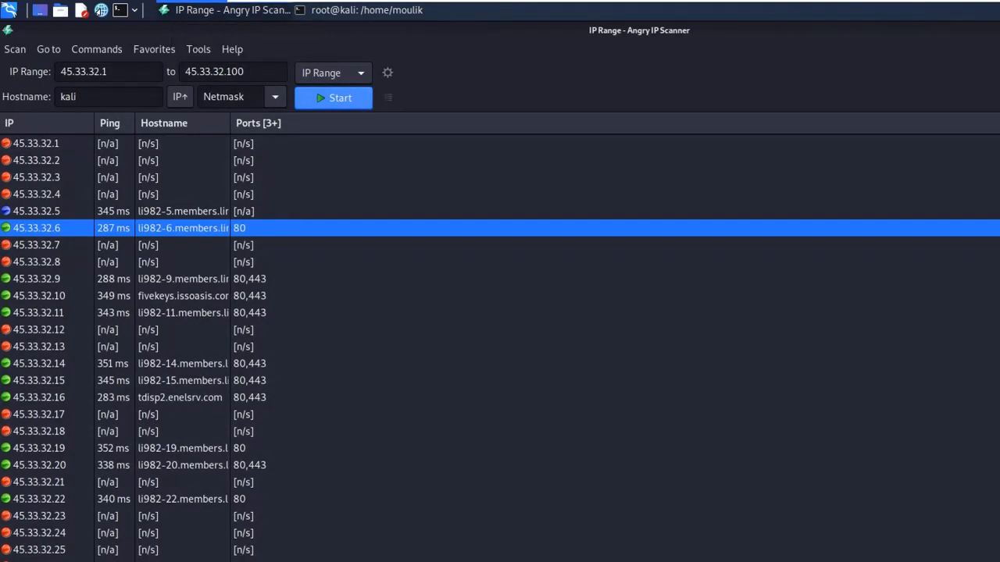
click(15, 49)
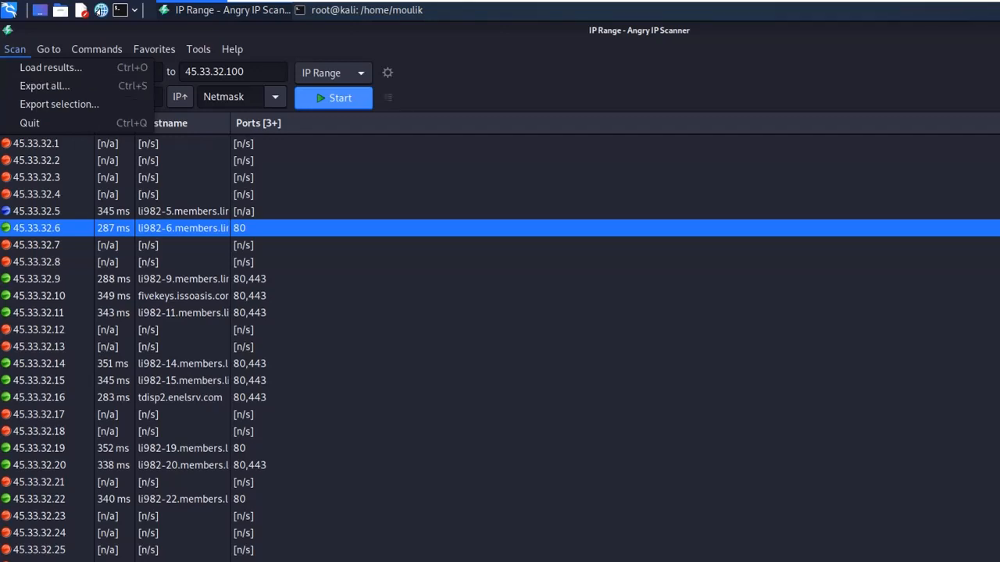
key(Escape)
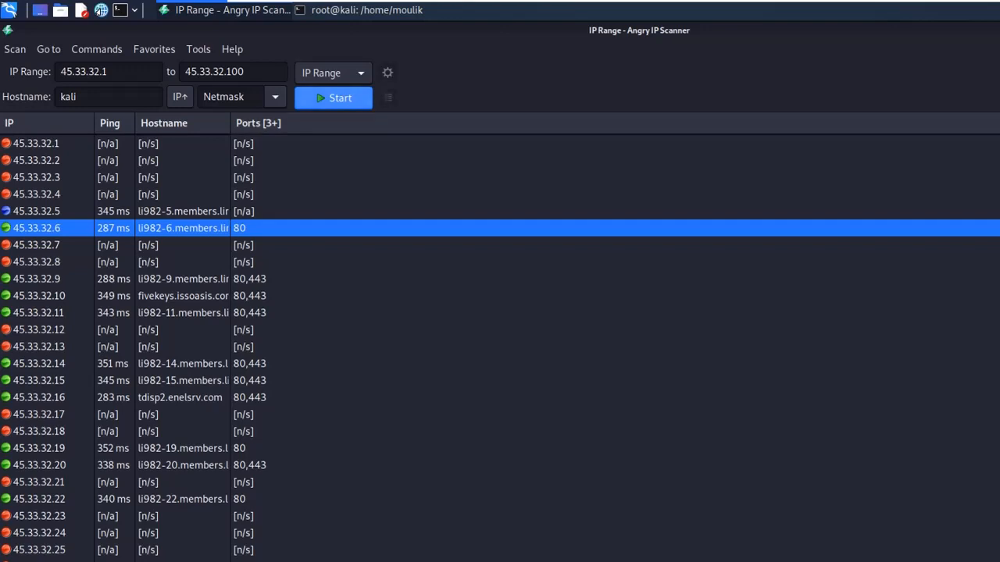
key(alt+s)
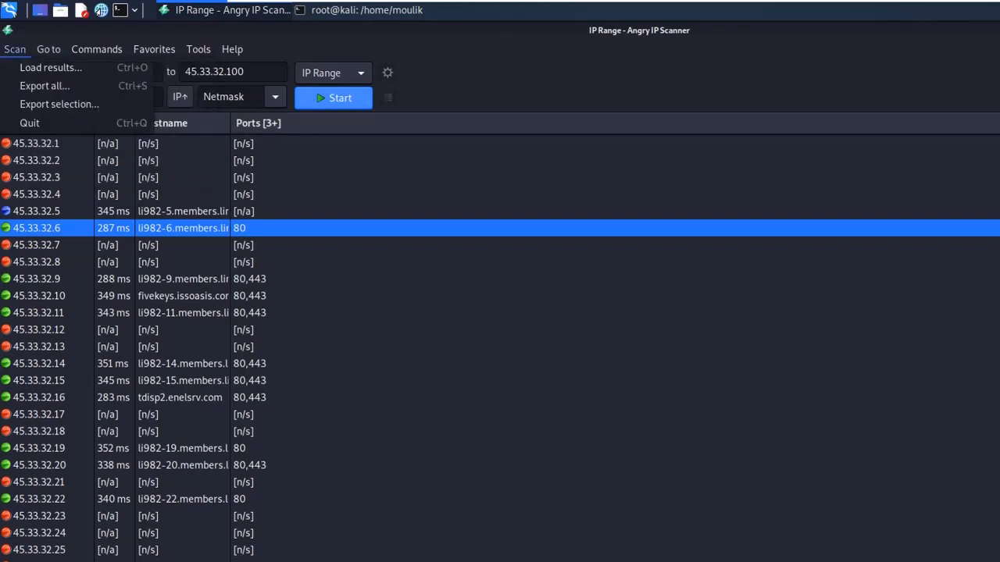
key(Escape)
Step: Jump from host 45.33.32.6 to the next host with an open port
click(49, 49)
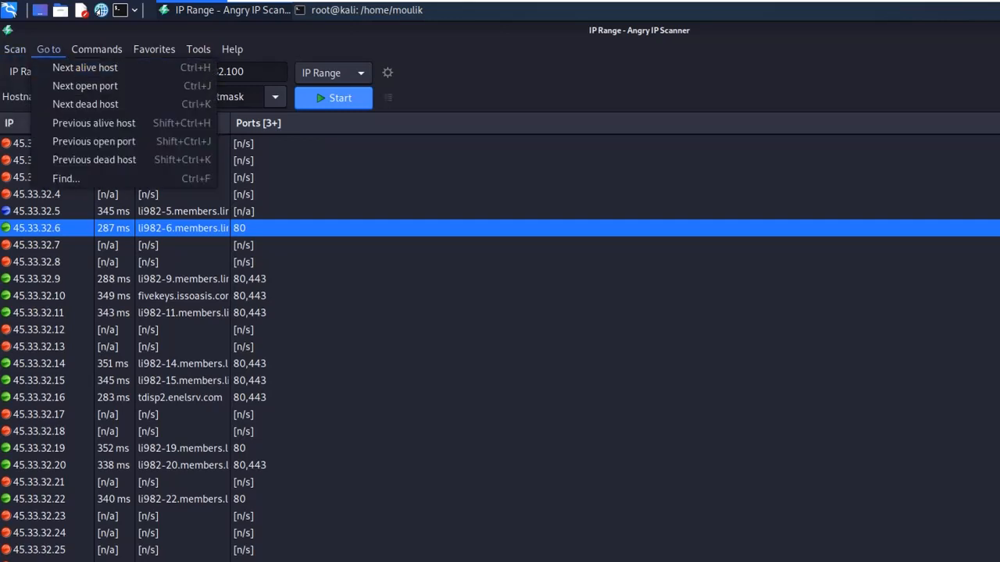
key(Down)
key(Down)
key(Up)
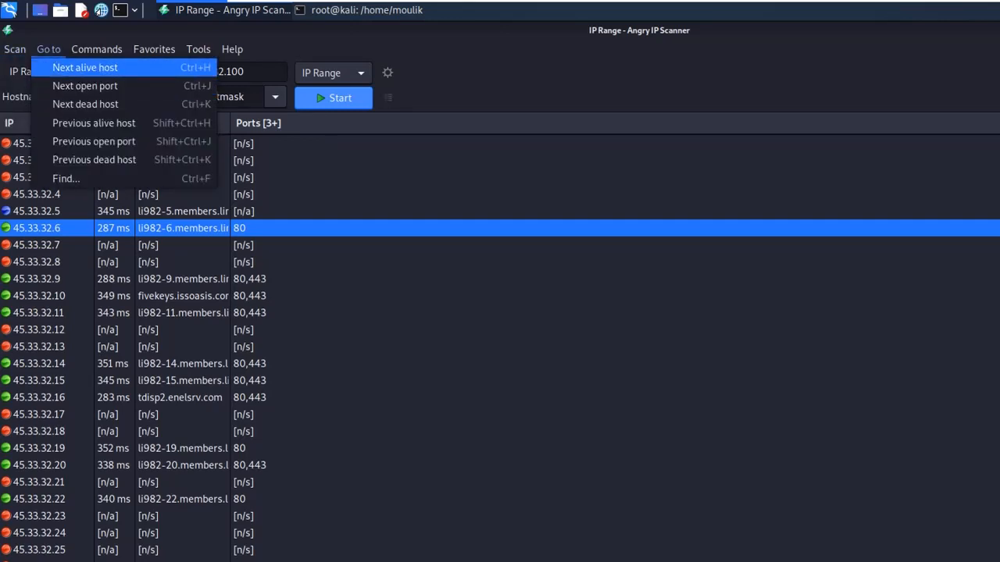
key(Down)
key(Return)
key(alt+g)
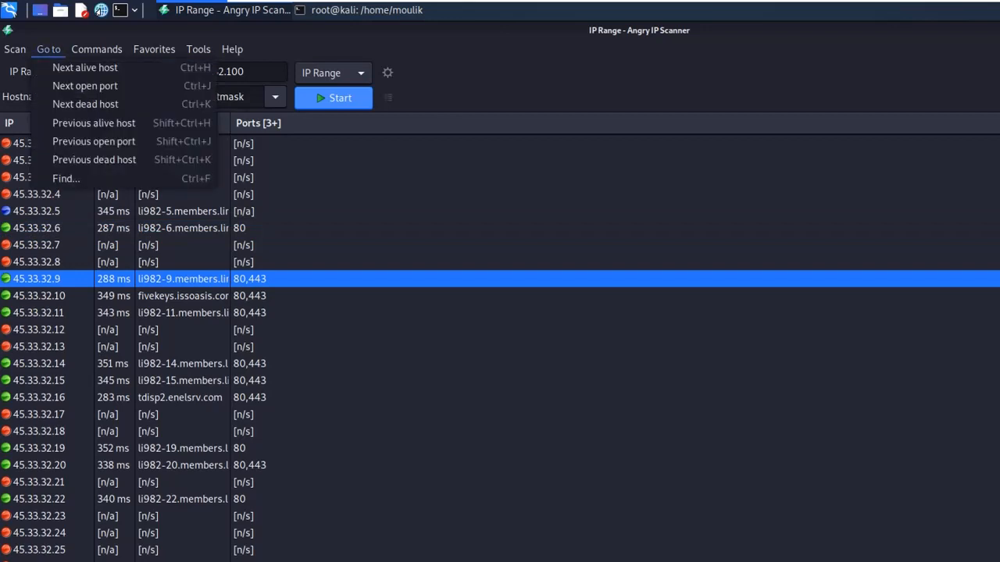
key(Escape)
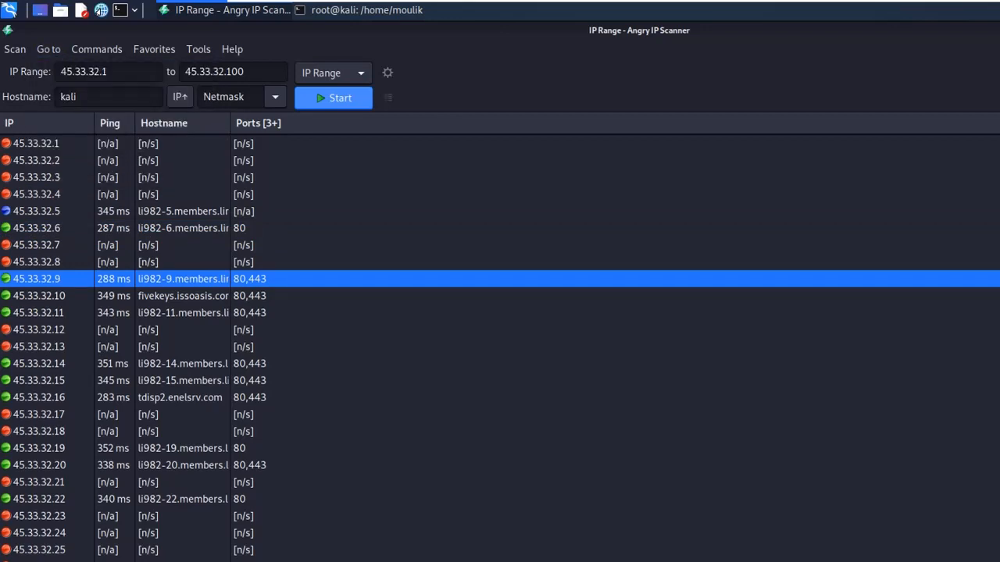
Step: Jump from host 45.33.32.10 to the next dead host, and go back to the alive host 45.33.32.5
click(36, 296)
key(ctrl+k)
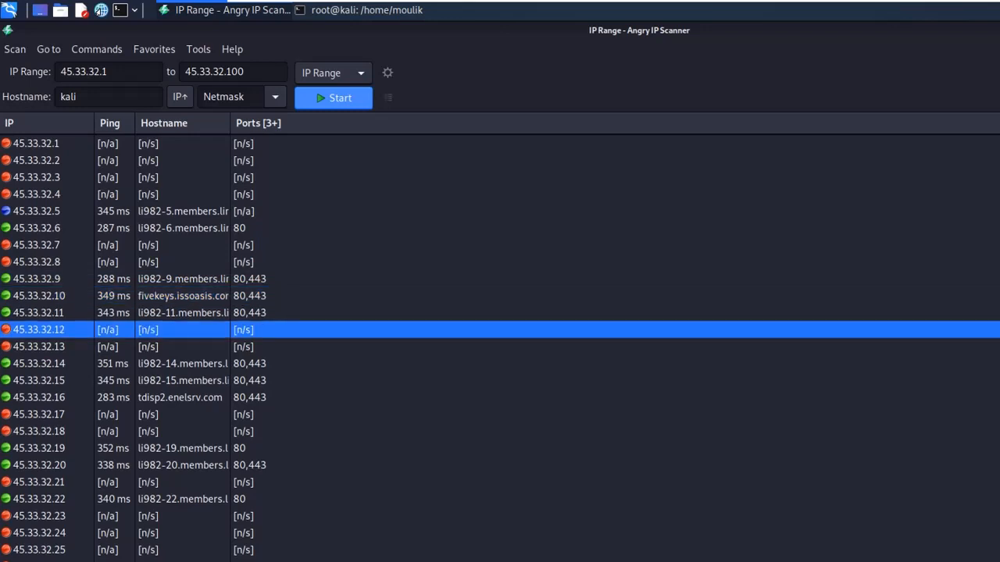
key(ctrl+shift+h)
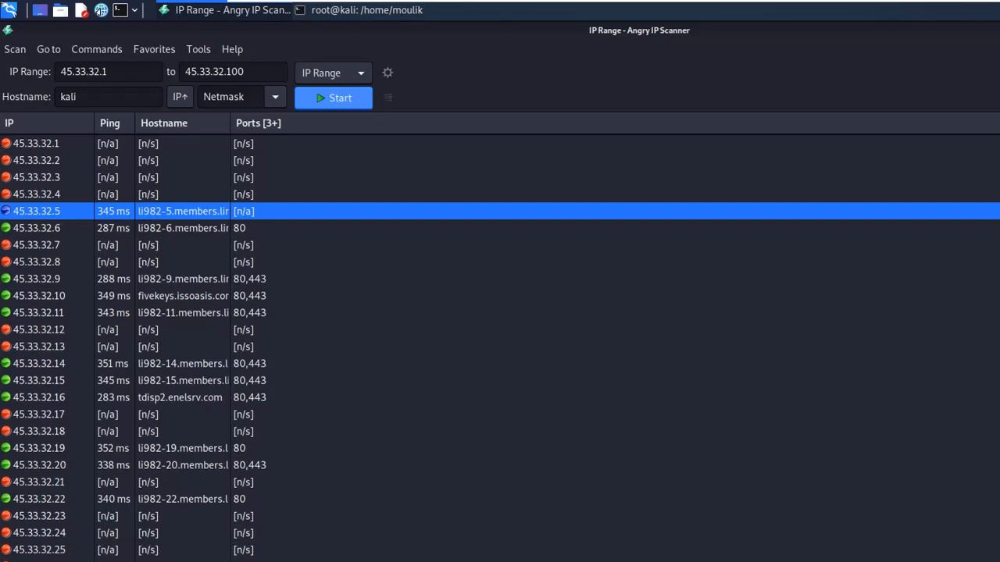
Step: Open the text search for the scan results and close it without searching
click(48, 50)
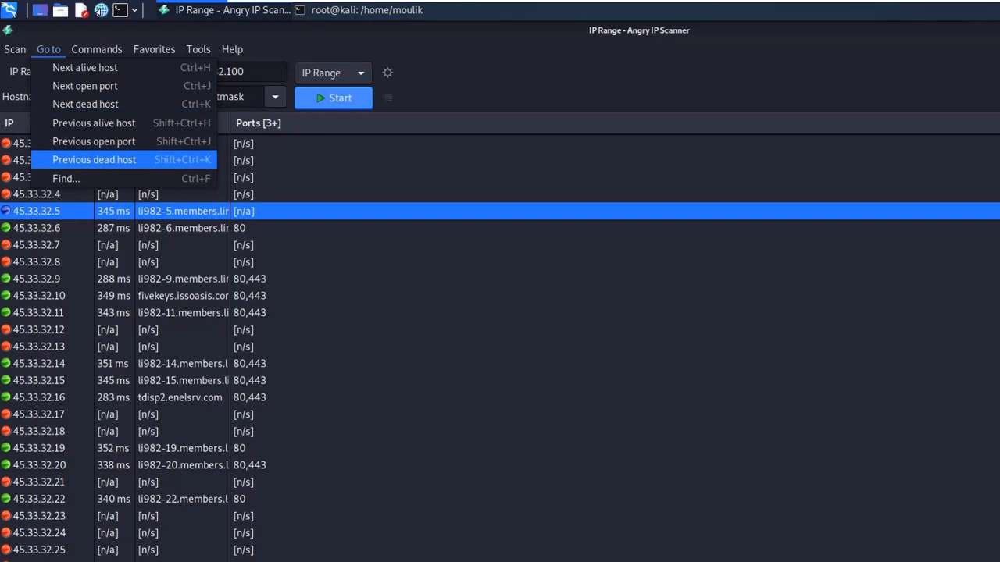
key(Down)
key(Return)
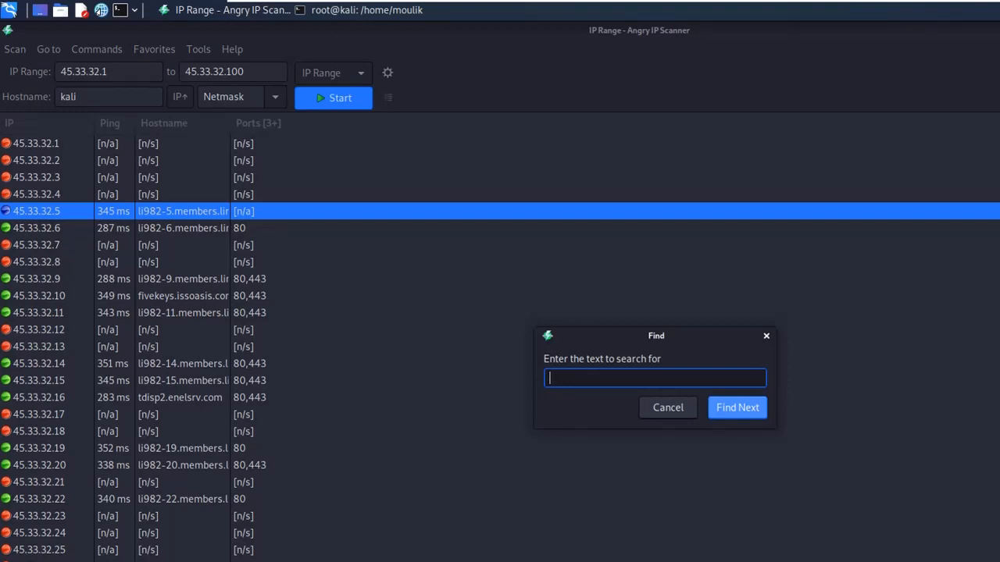
key(Escape)
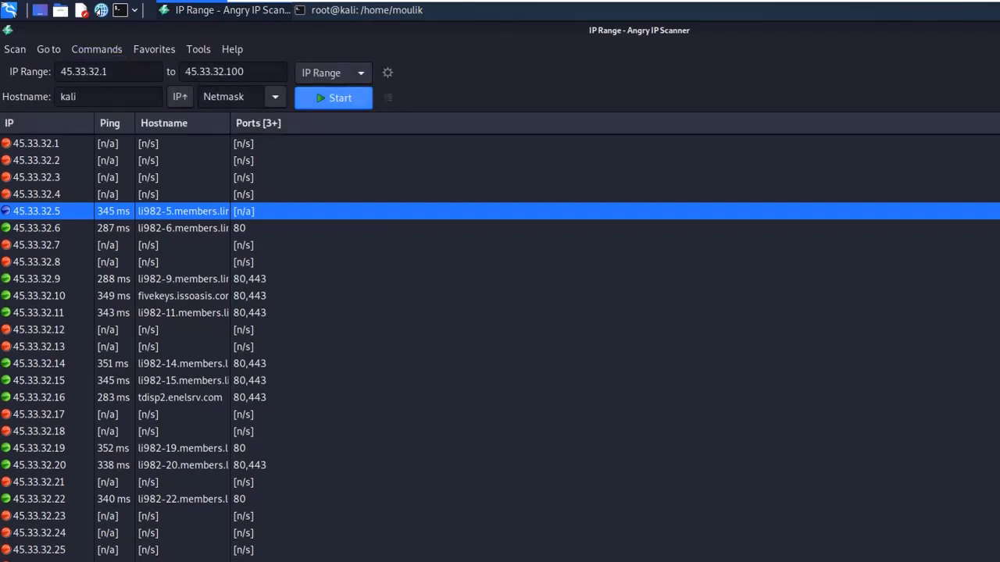
Step: View the IP address details of host 45.33.32.5 and review the commands available for copying and opening it
click(96, 49)
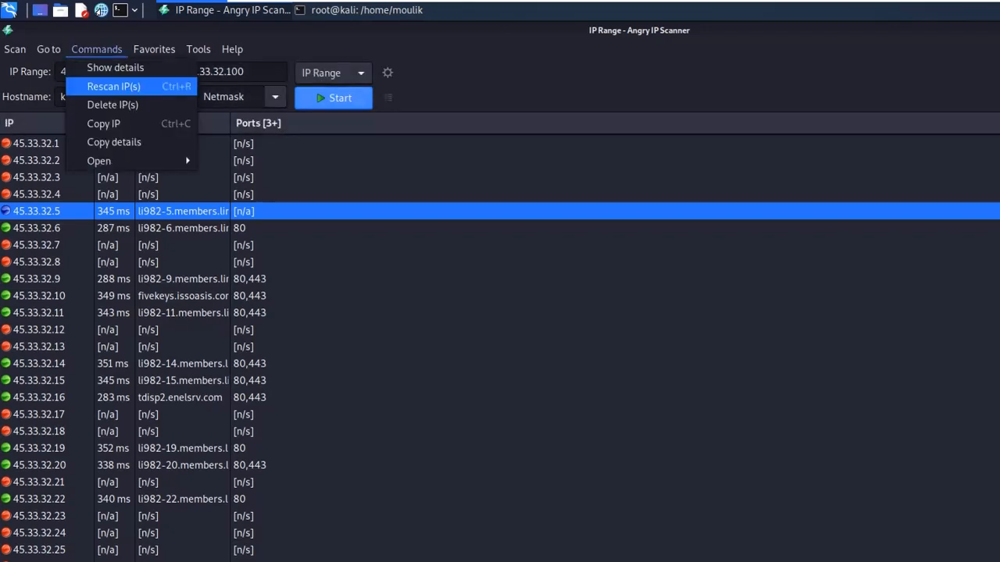
key(Return)
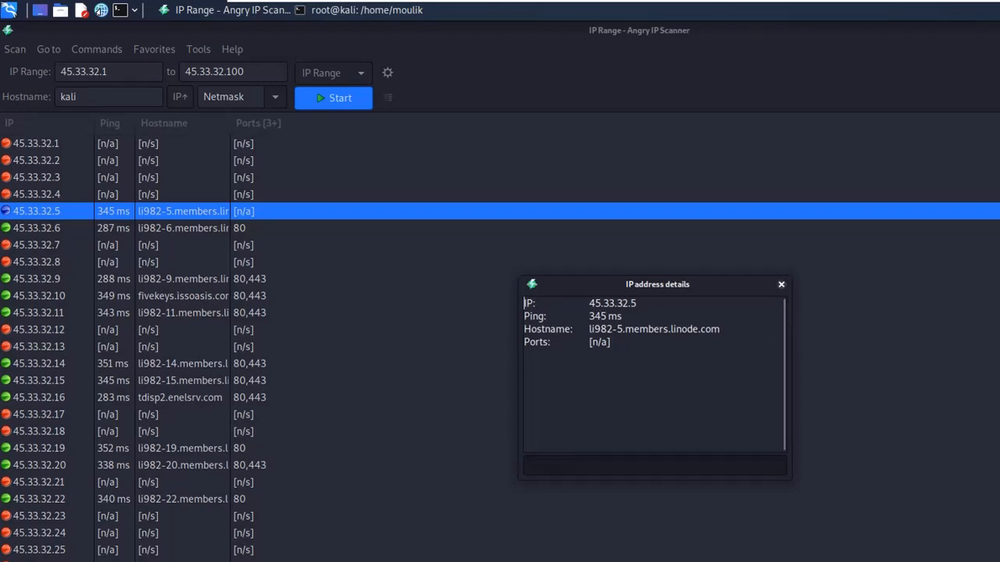
click(781, 285)
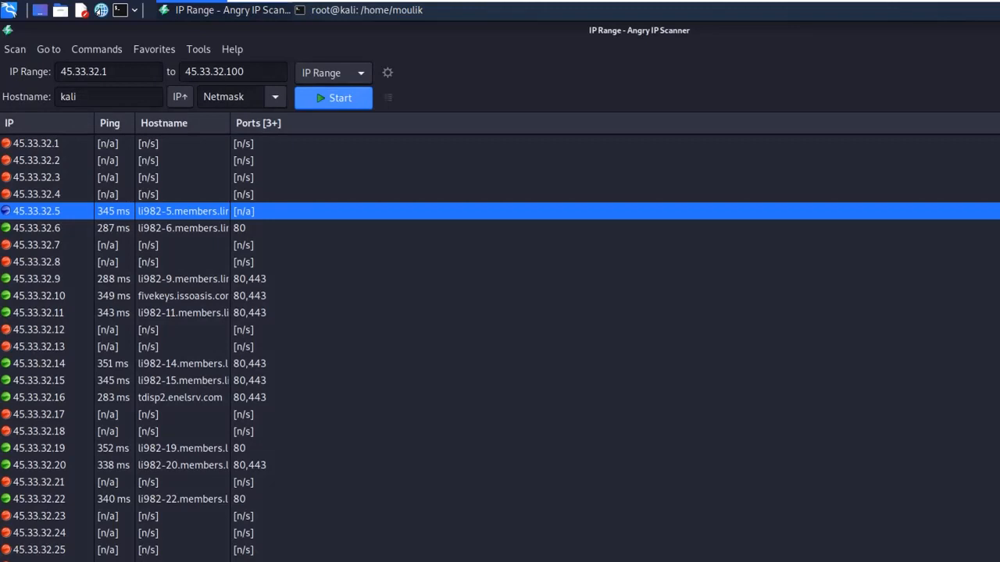
click(96, 49)
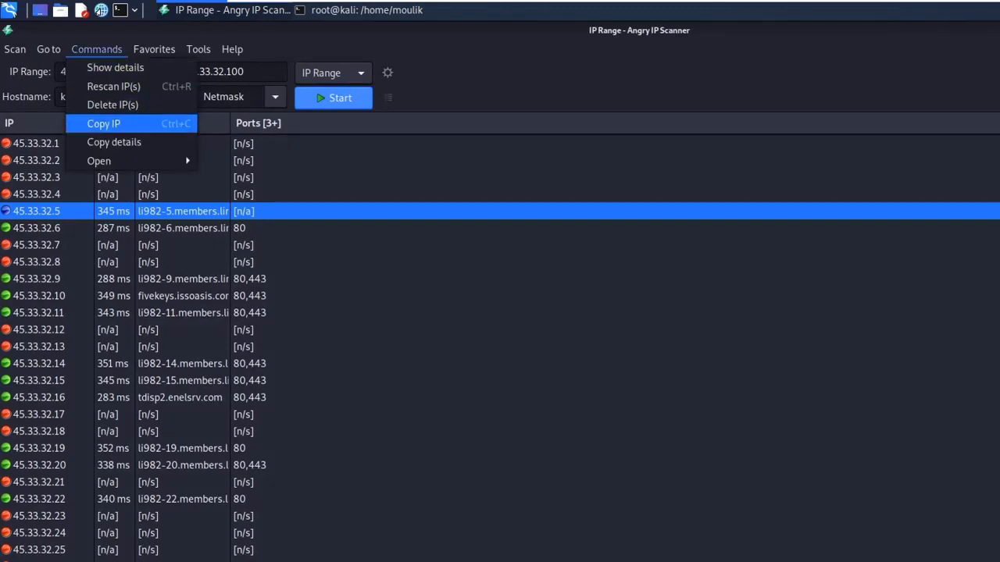
mouse_move(99, 161)
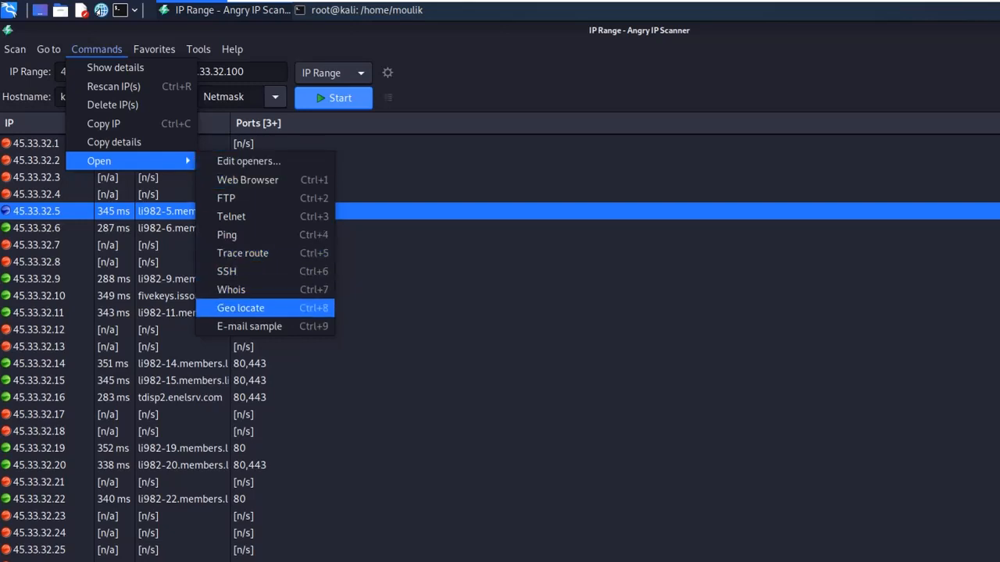
key(Escape)
Step: Open the list for rearranging or deleting favorites and cancel it without changes
key(Right)
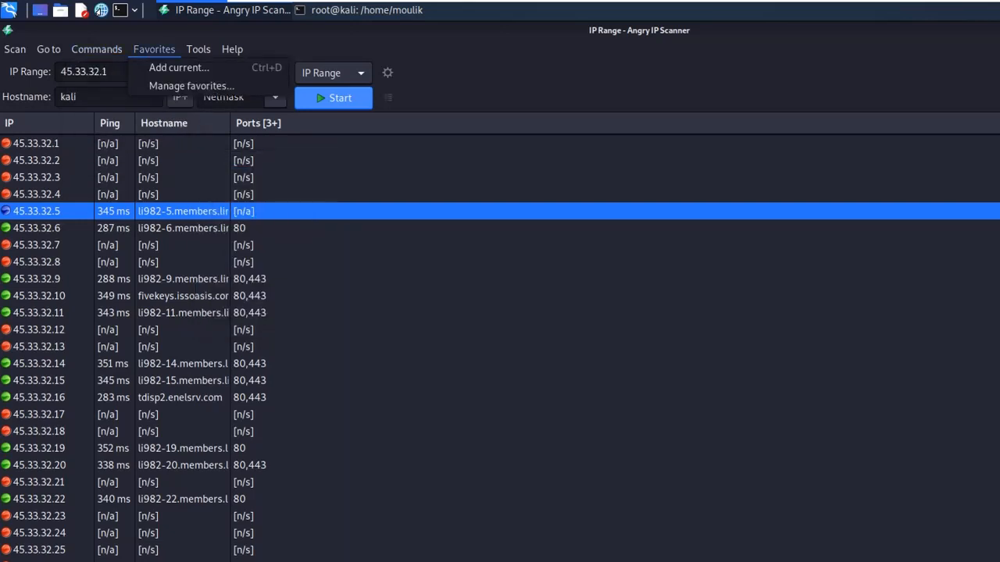
key(Down)
key(Down)
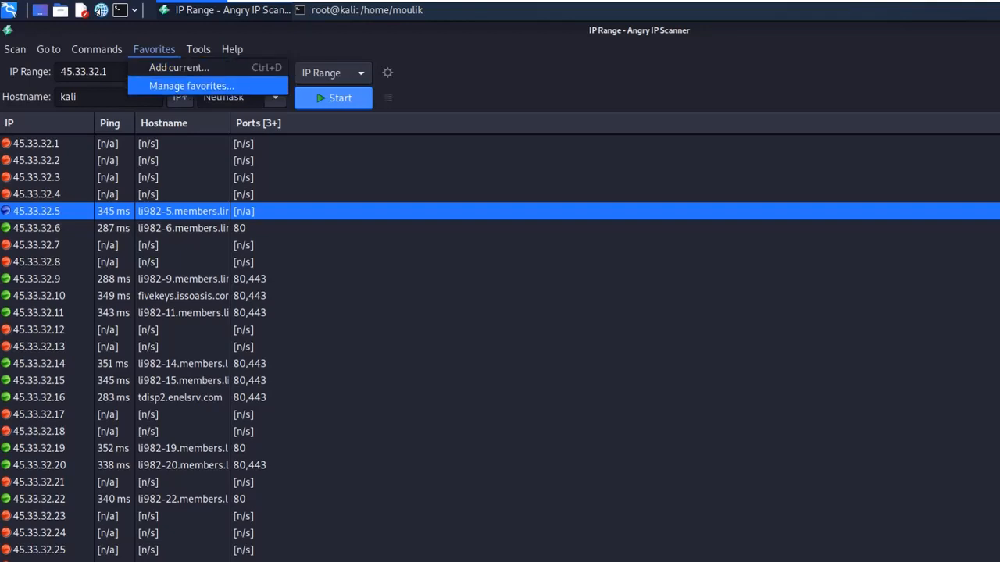
key(Return)
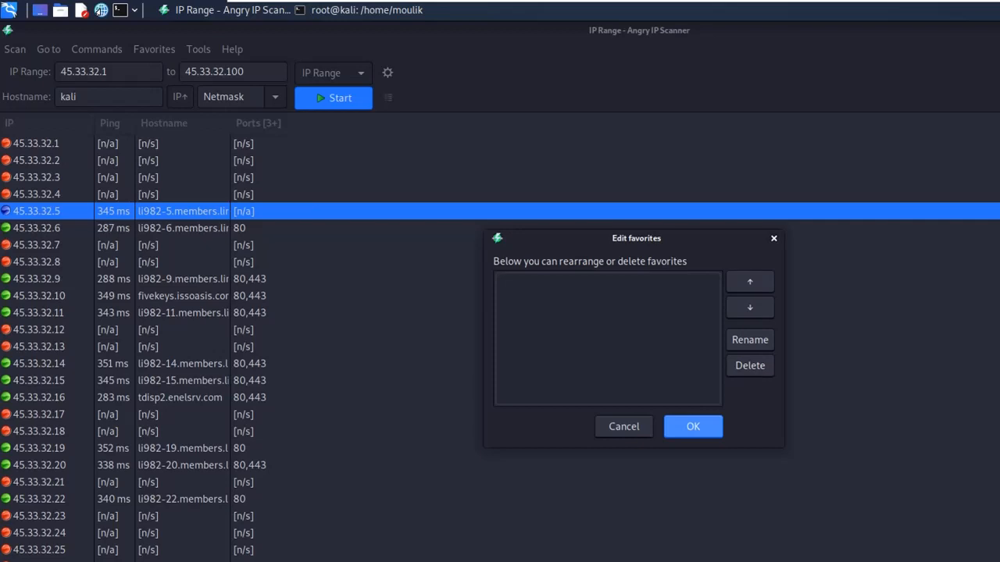
click(624, 427)
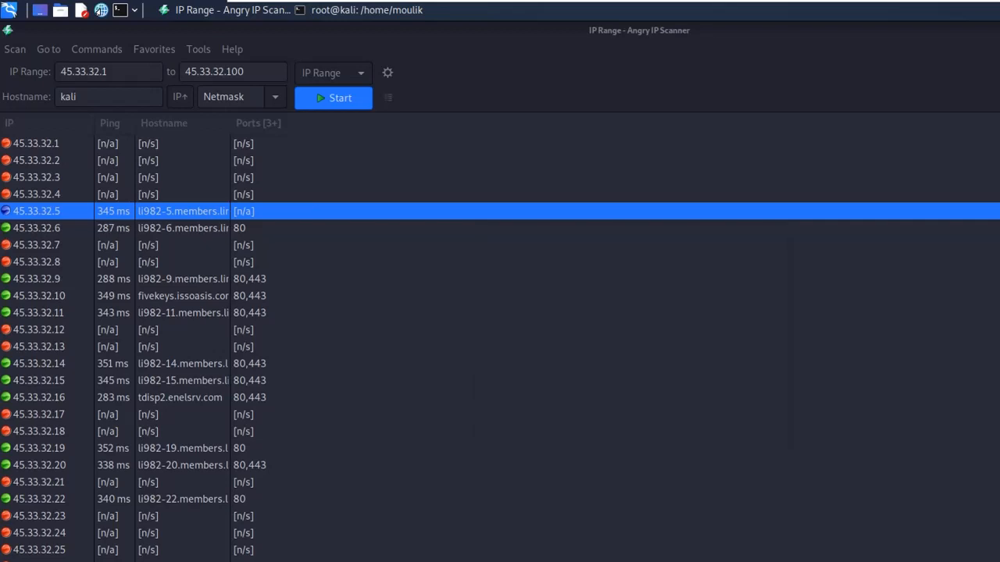
Step: Try to add the current scan range to the favorites under the name "IP Range: 45.33.32.1 - 45.33.32.100" and check the favorites
click(154, 49)
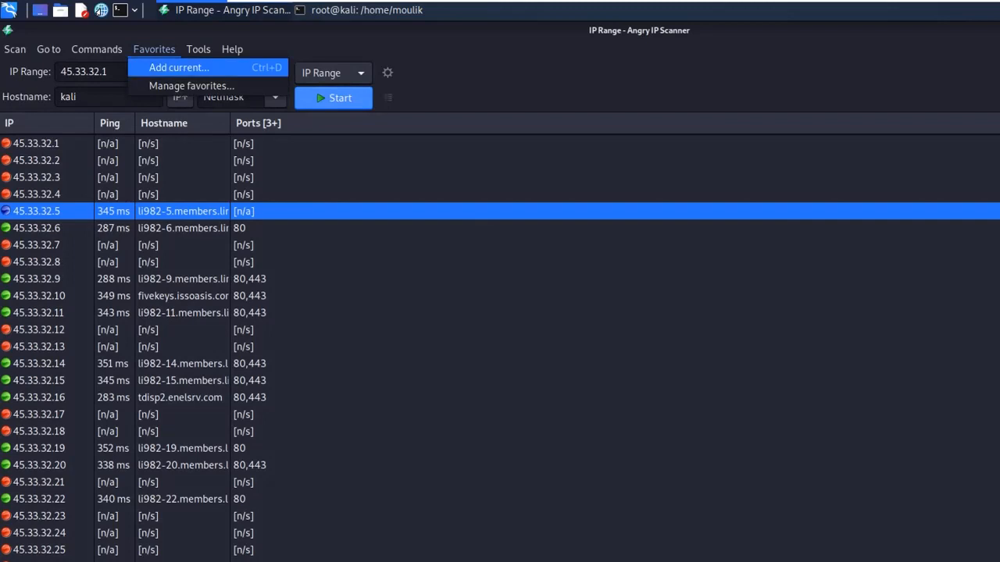
click(179, 65)
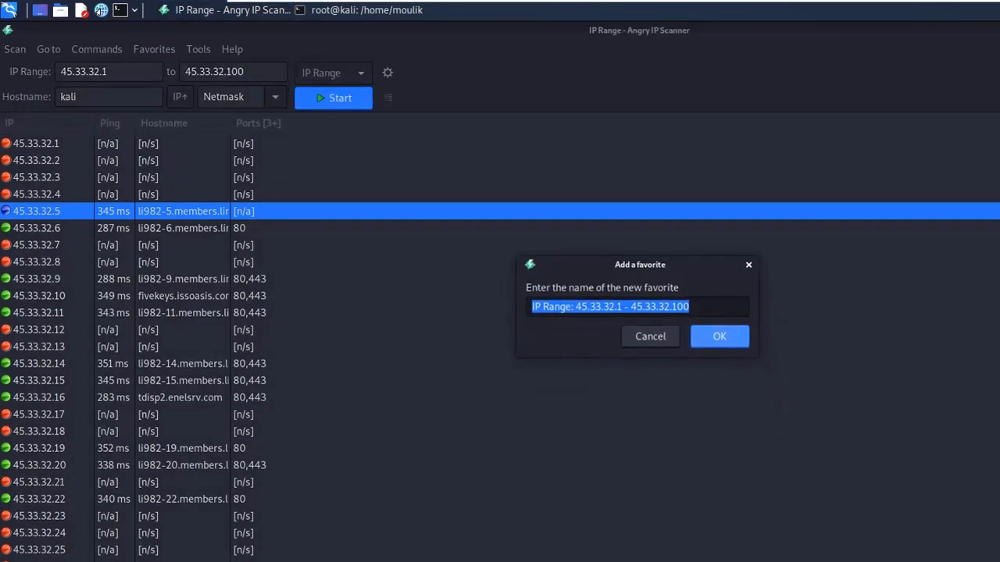
key(End)
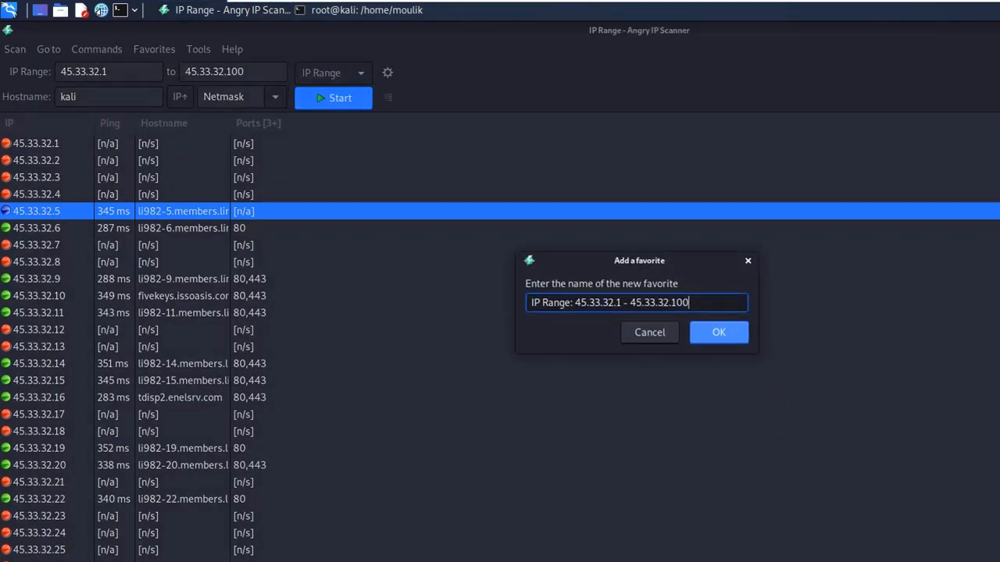
key(shift+Left)
key(shift+Left)
key(shift+Left)
key(shift+Left)
key(shift+Left)
key(shift+Left)
key(shift+Left)
key(shift+Left)
key(shift+Left)
key(End)
key(Return)
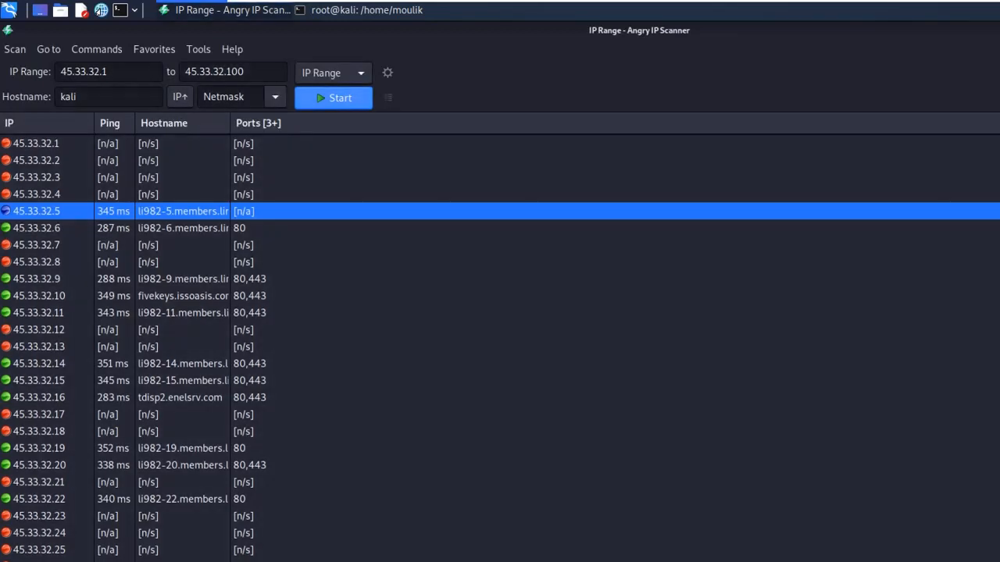
key(alt+a)
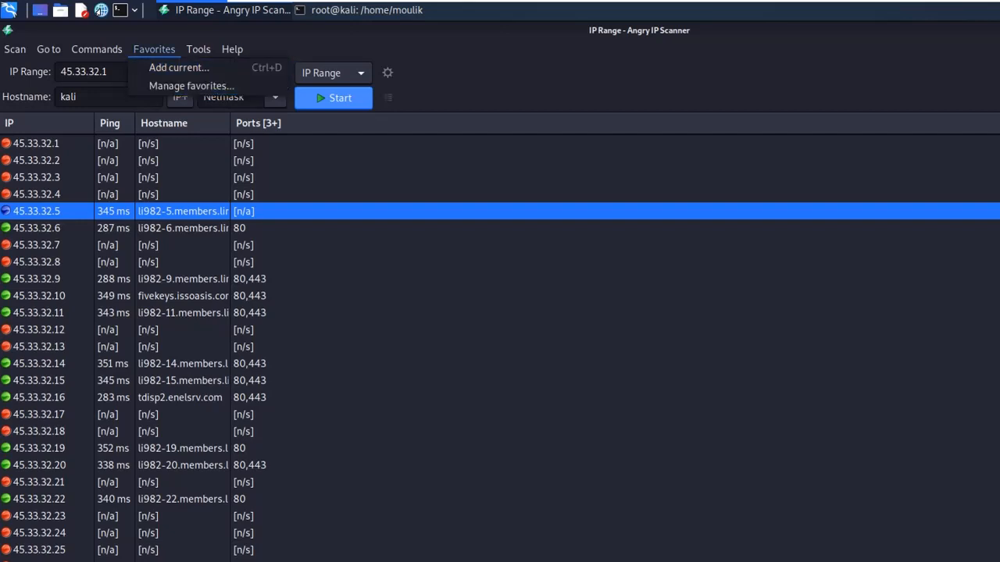
key(Escape)
Step: Review the scanner's tools, including the options for selecting hosts by alive or dead state and open ports, without running any
key(alt+t)
key(Down)
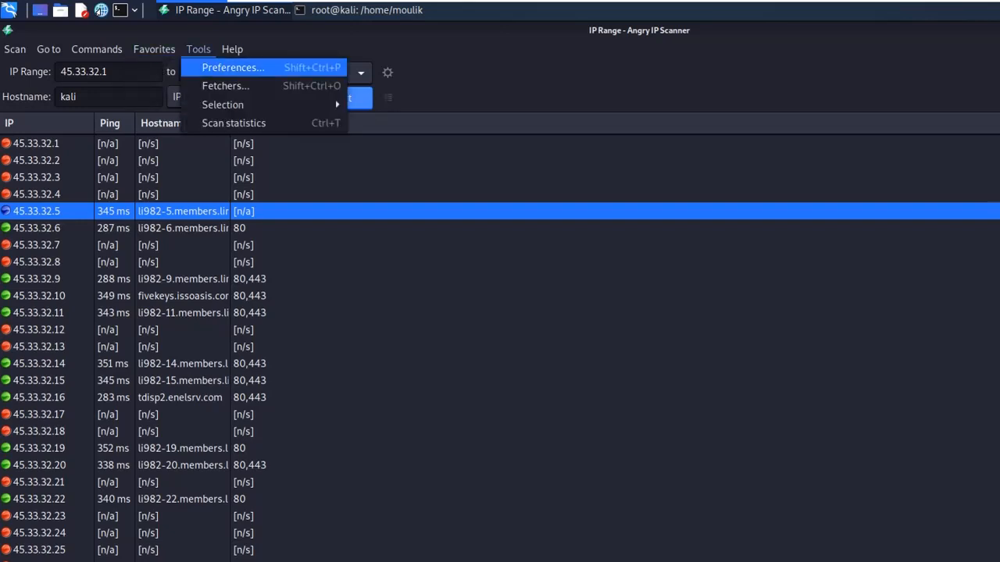
key(Down)
key(Down)
key(Right)
key(Down)
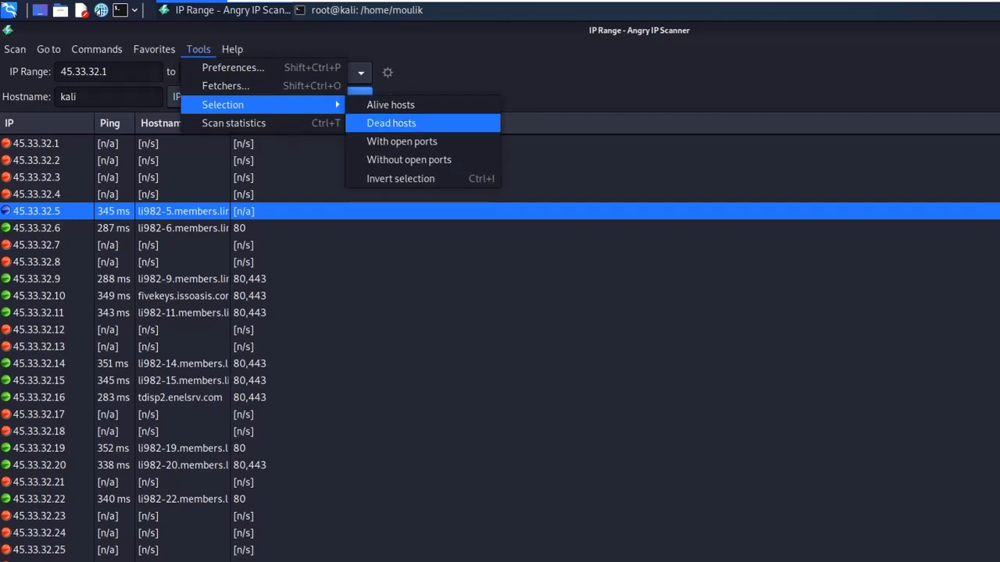
key(Down)
key(Down)
key(Down)
key(Left)
key(Down)
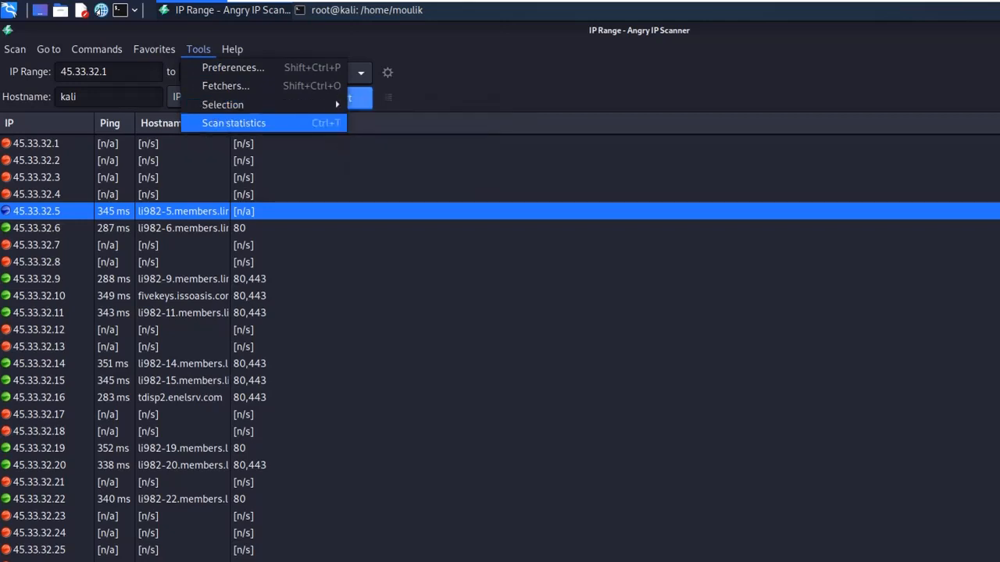
key(Up)
key(Escape)
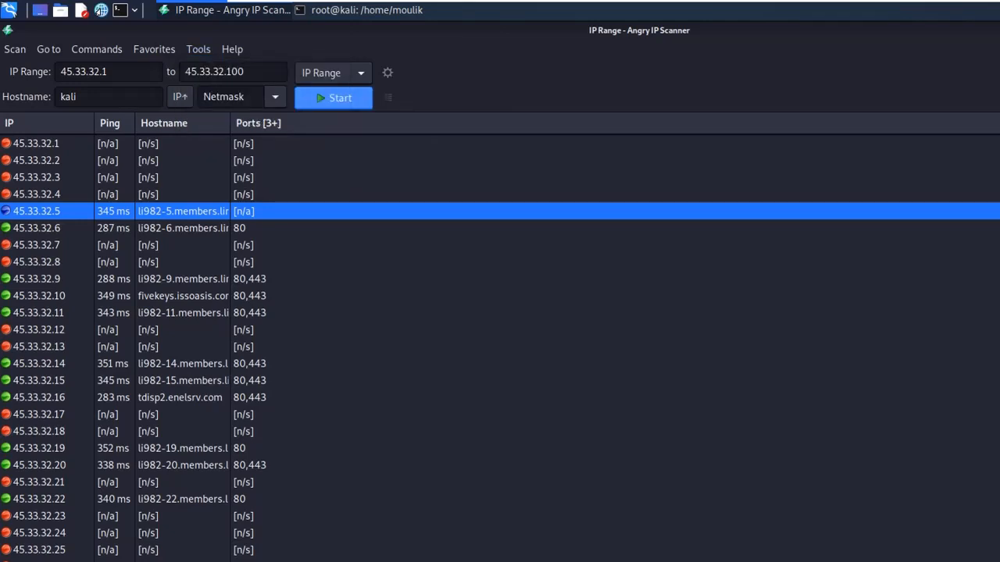
Step: Look through the scanned hosts' ping, hostname and port results and check the start and end addresses of the IP range
click(108, 72)
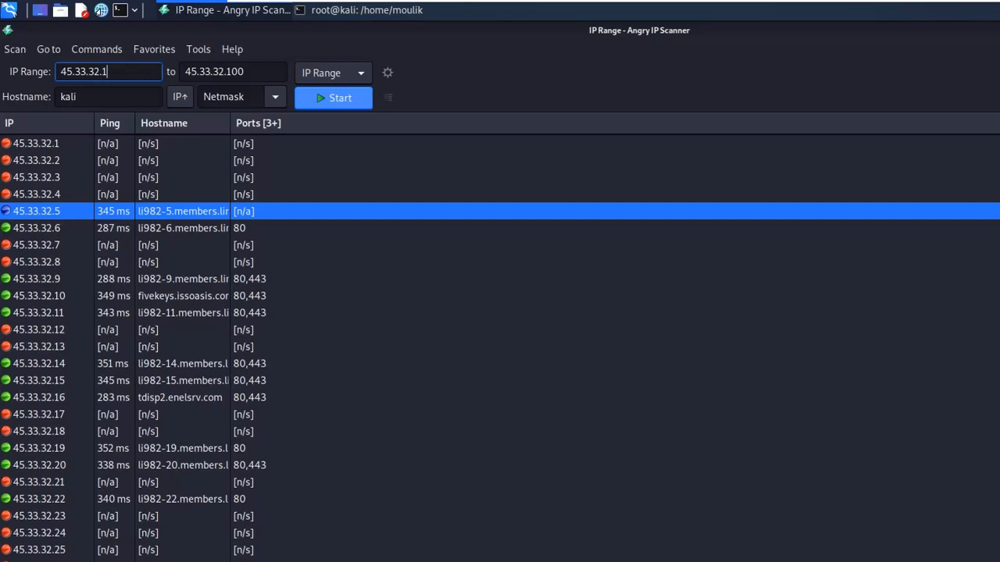
scroll(500, 344, down, 5)
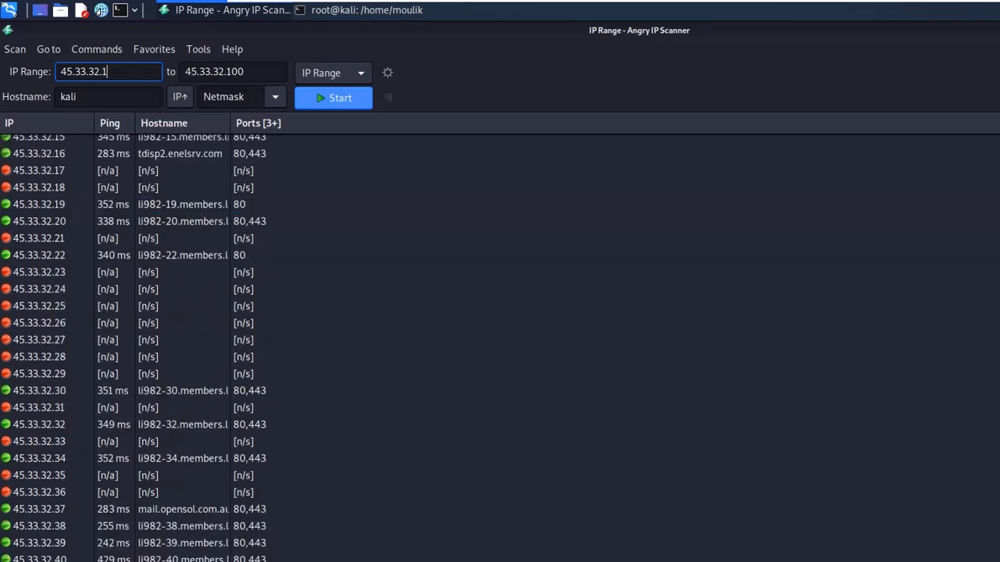
scroll(500, 343, down, 3)
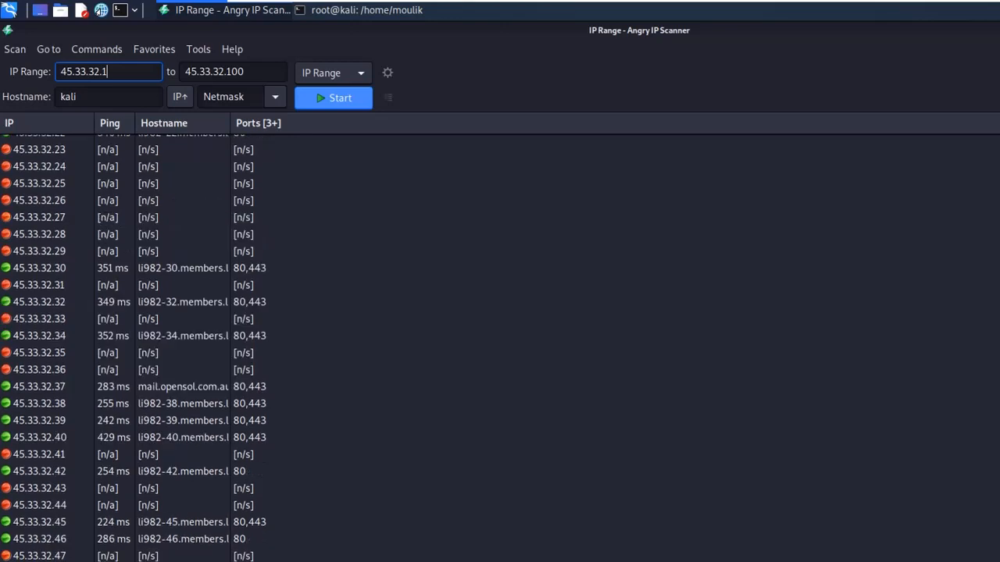
scroll(500, 344, up, 7)
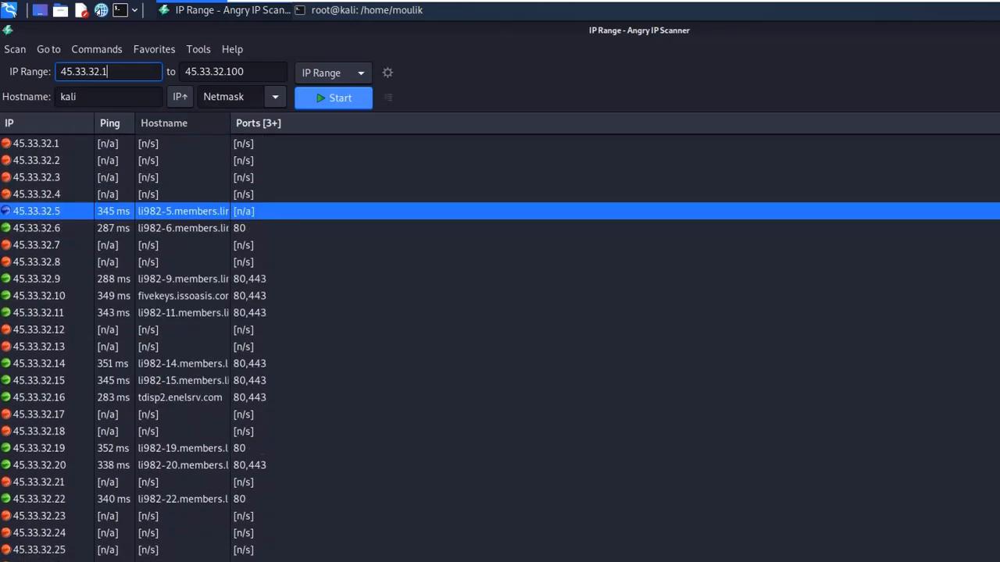
key(ctrl+a)
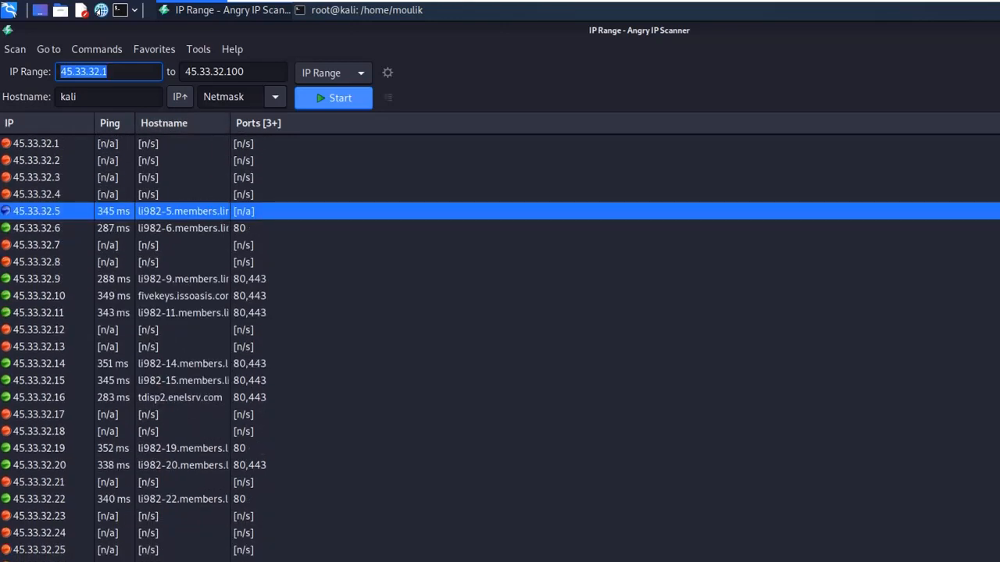
click(107, 72)
click(244, 71)
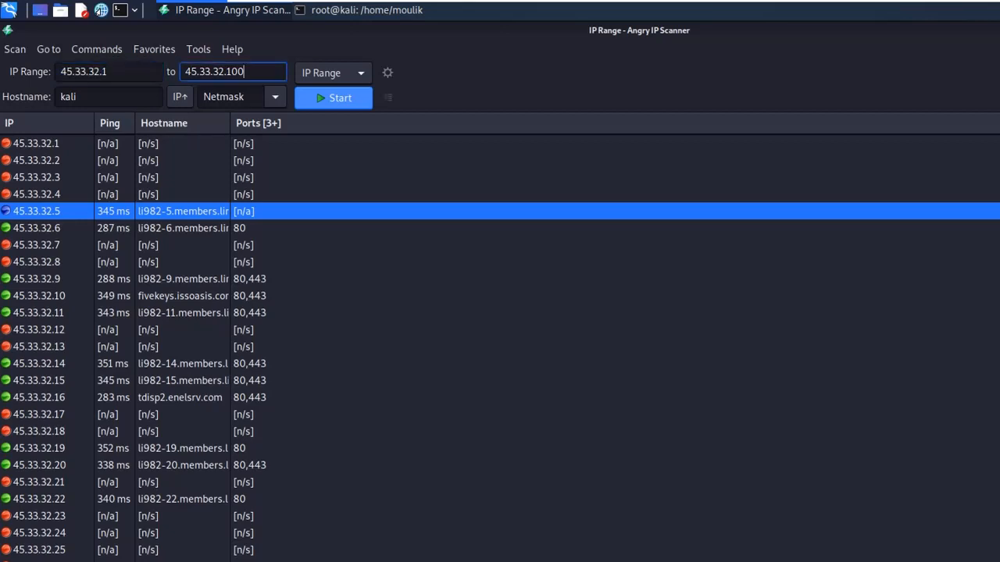